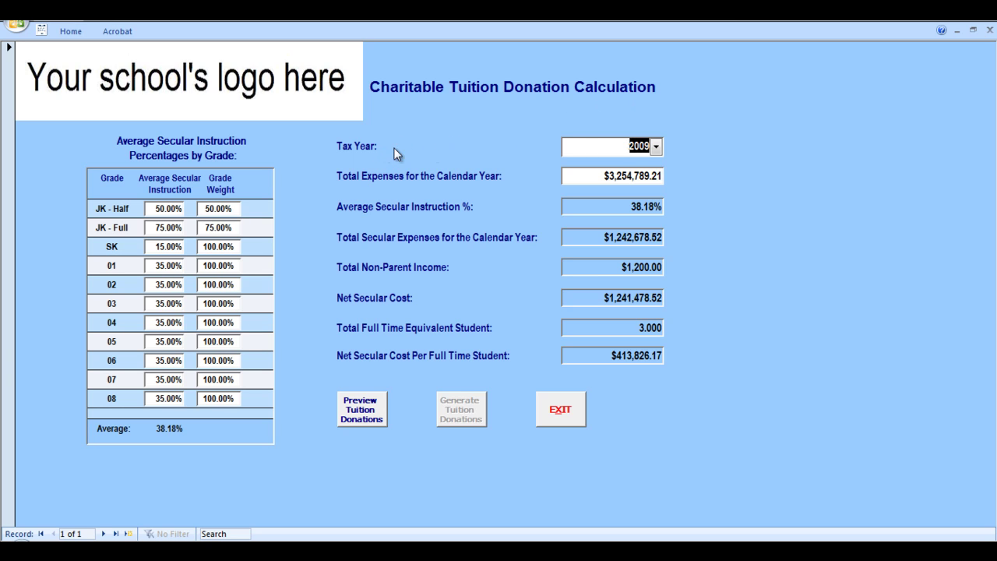
# - Select tax year 2009, set the total calendar-year expenses to 5000000, and close the tuition donation calculation
pyautogui.click(658, 151)
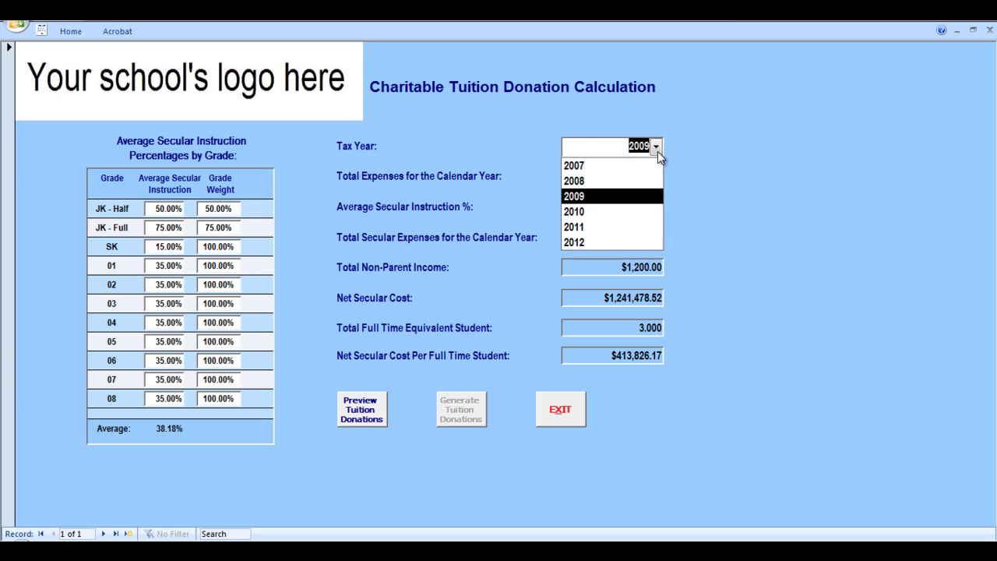
pyautogui.click(645, 196)
pyautogui.moveTo(598, 175); pyautogui.dragTo(688, 175)
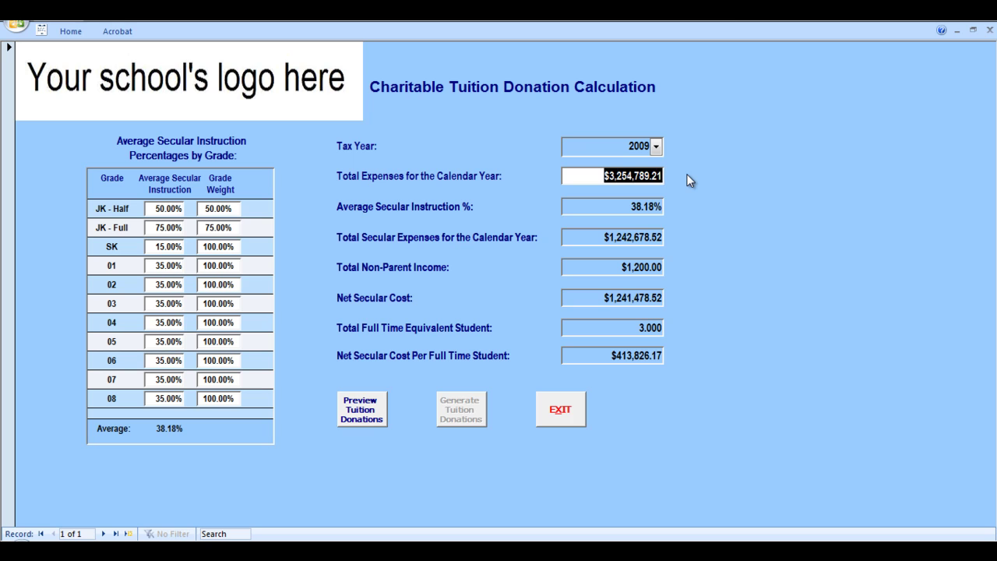
pyautogui.write('5000000')
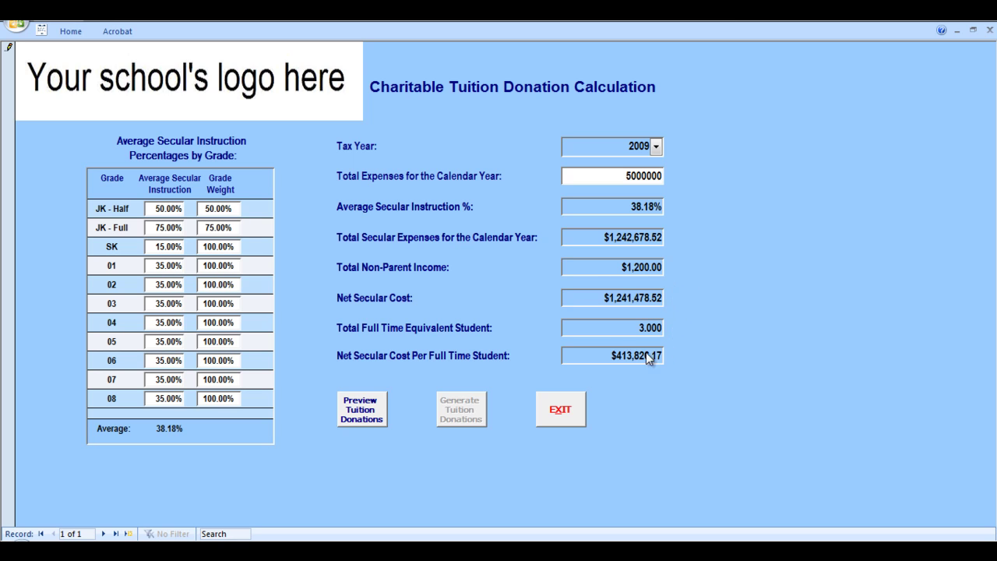
pyautogui.click(551, 411)
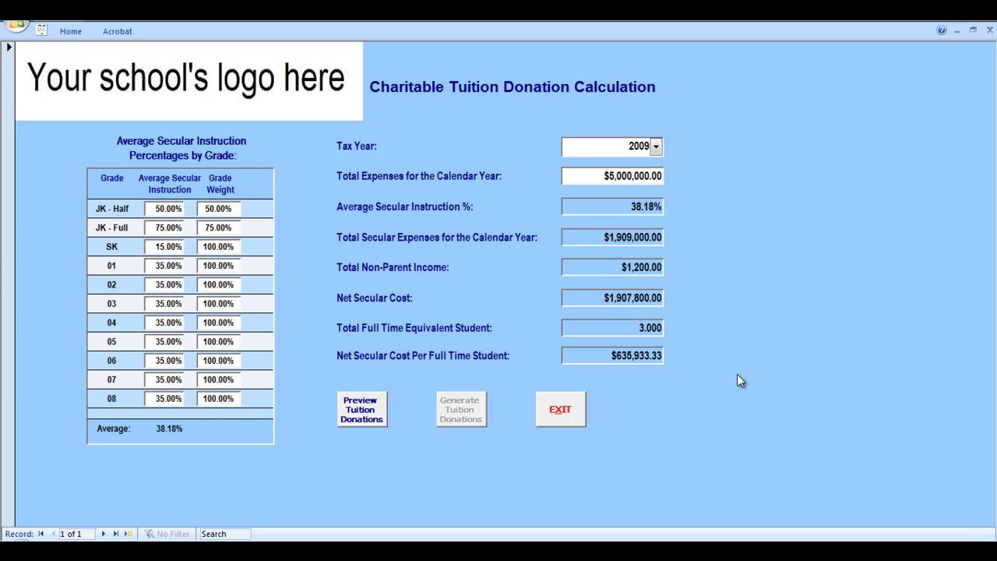
pyautogui.click(562, 410)
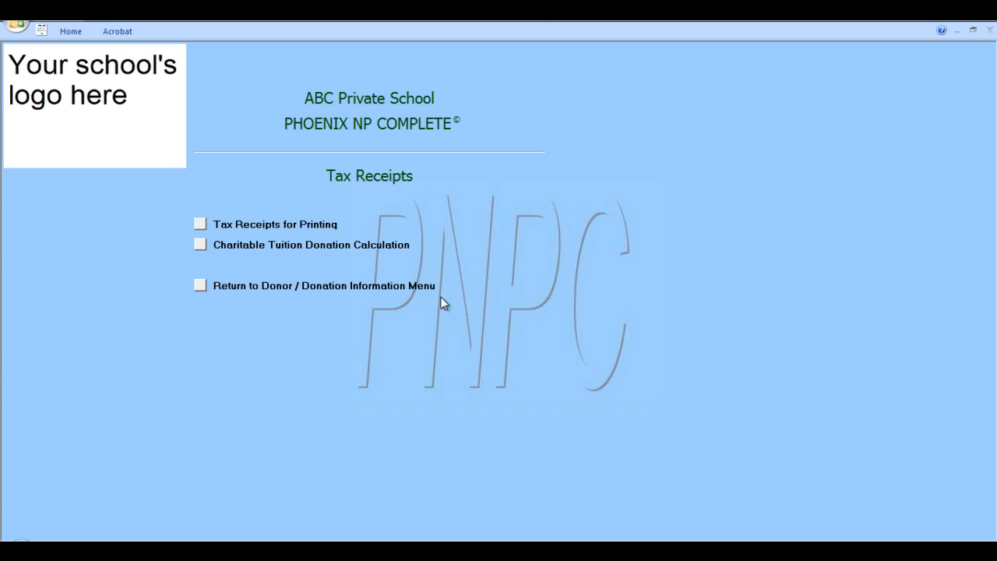
# - Return to the Contact Information menu and review the Voided Donations Records
pyautogui.click(201, 286)
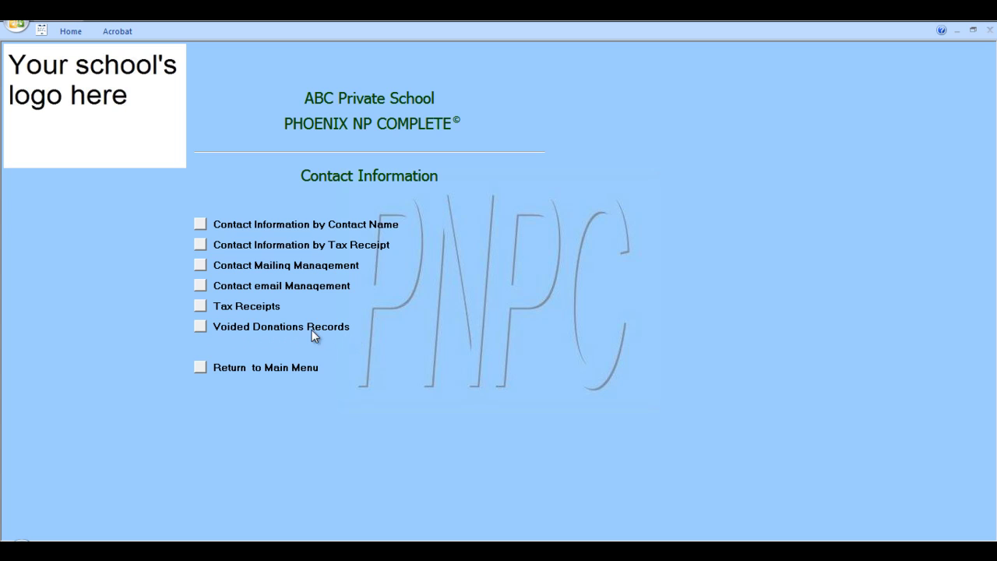
pyautogui.click(199, 326)
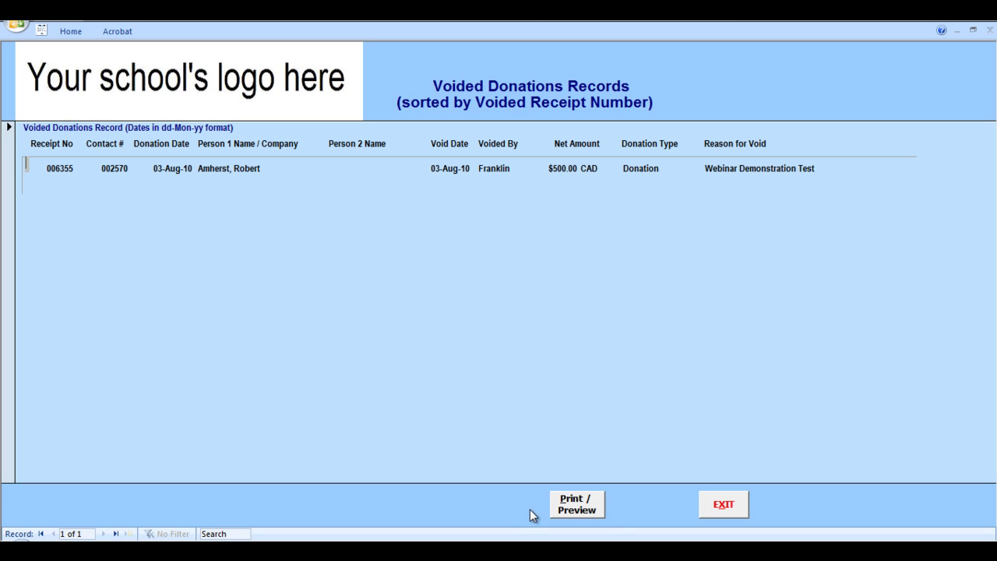
pyautogui.click(721, 504)
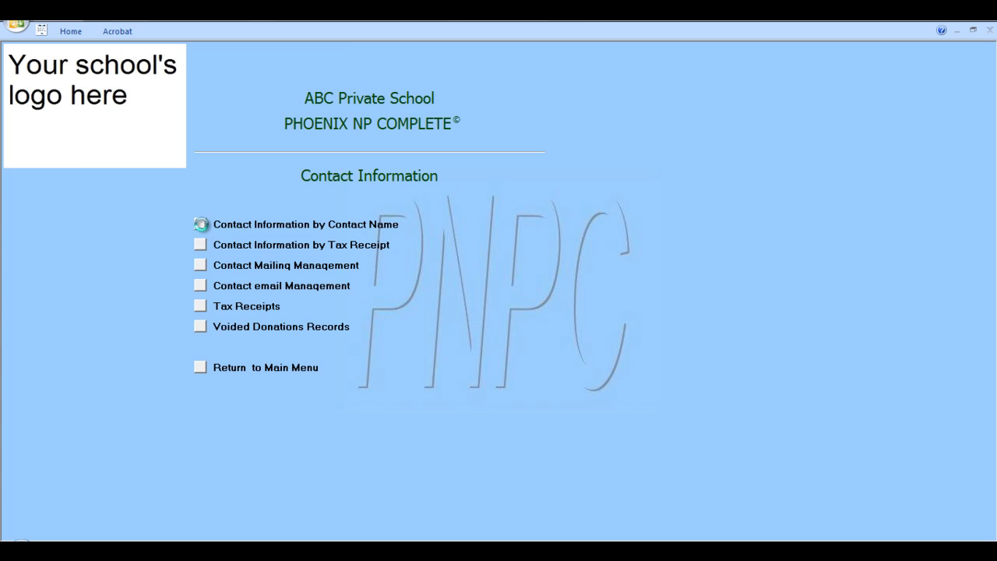
# - Open the contact information by contact name and start a new contact record
pyautogui.click(200, 225)
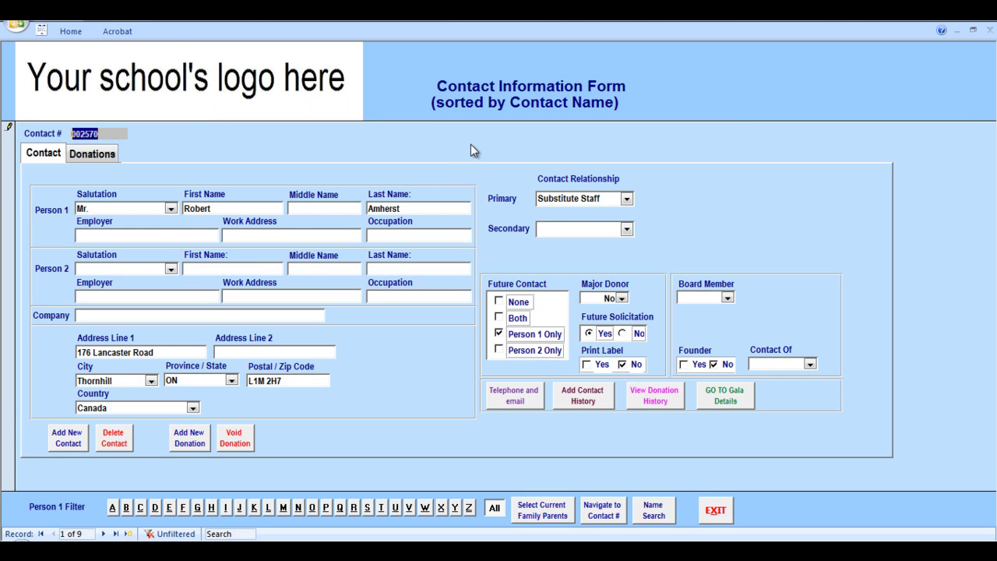
pyautogui.click(589, 333)
pyautogui.click(66, 439)
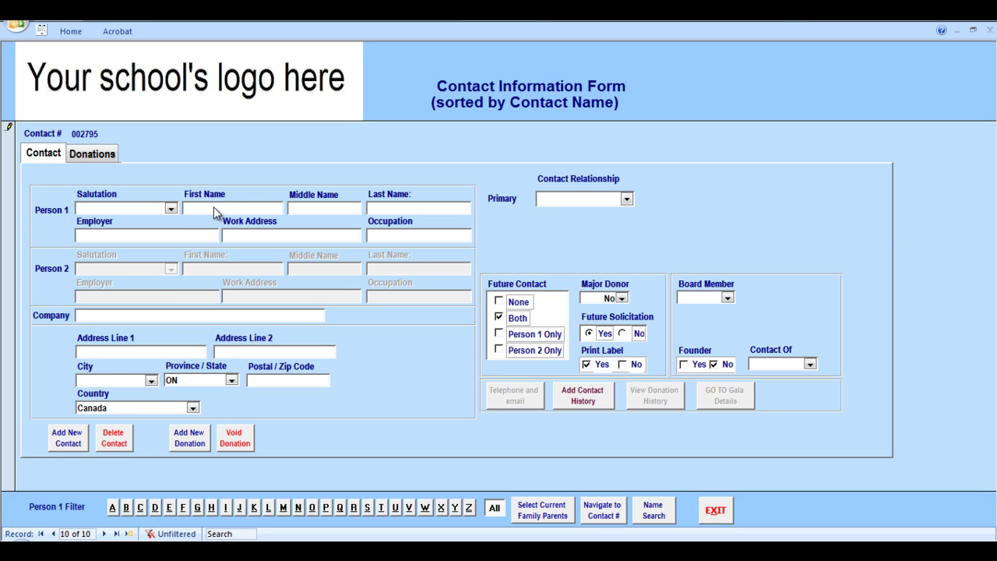
# - Set Person 1's salutation to Mr. and enter the person's first and last name
pyautogui.click(170, 209)
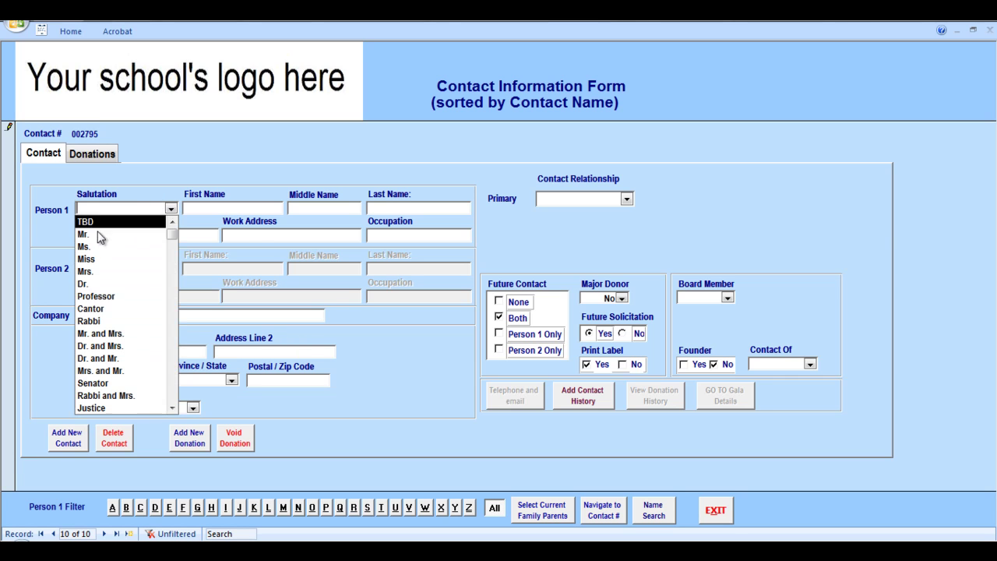
pyautogui.click(97, 234)
pyautogui.click(209, 208)
pyautogui.write('Davey')
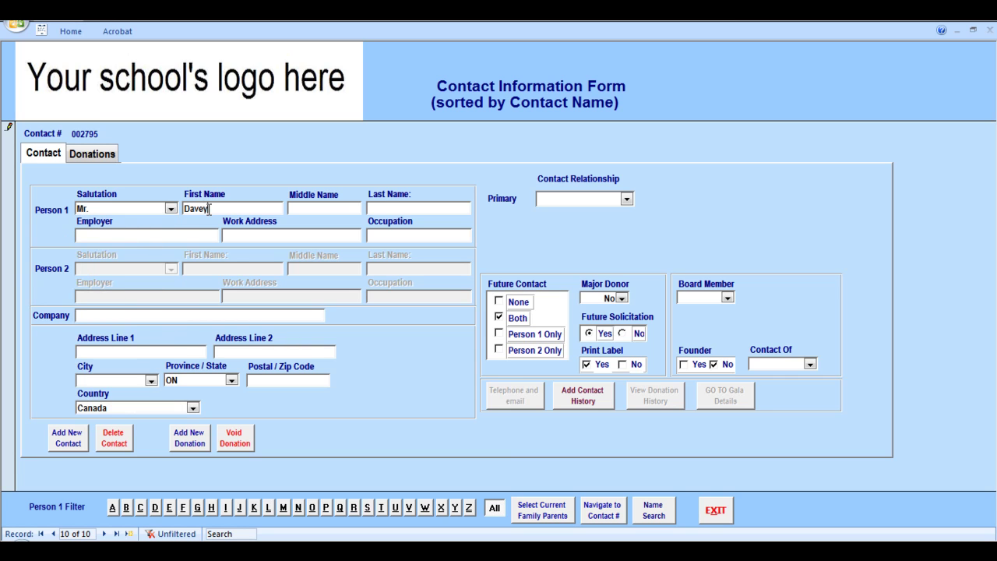
pyautogui.write('Jones')
pyautogui.click(88, 233)
pyautogui.click(368, 239)
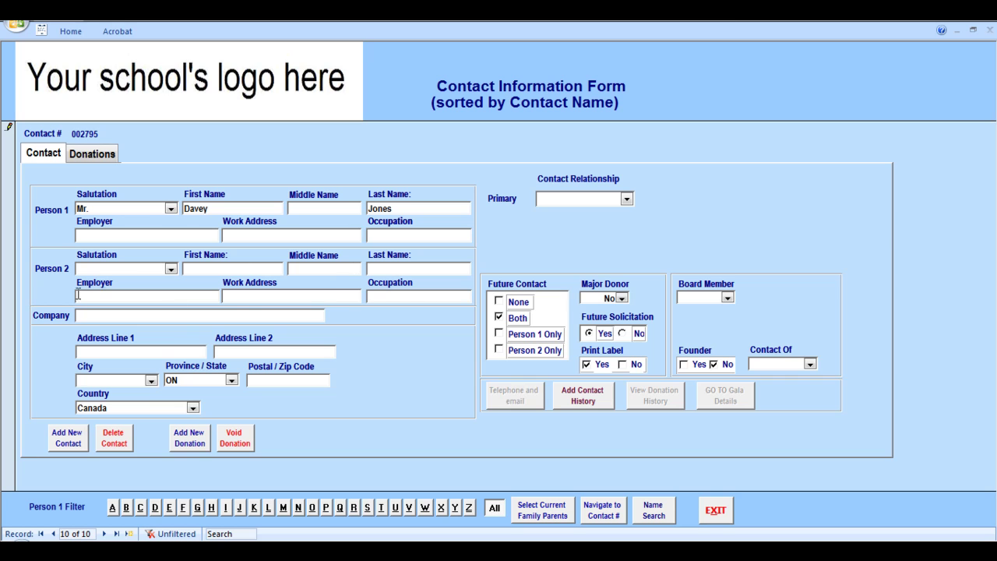
# - Fill in the new contact's street address, city, province and postal code
pyautogui.click(106, 354)
pyautogui.write('123 Anywhere Street')
pyautogui.click(119, 381)
pyautogui.click(150, 380)
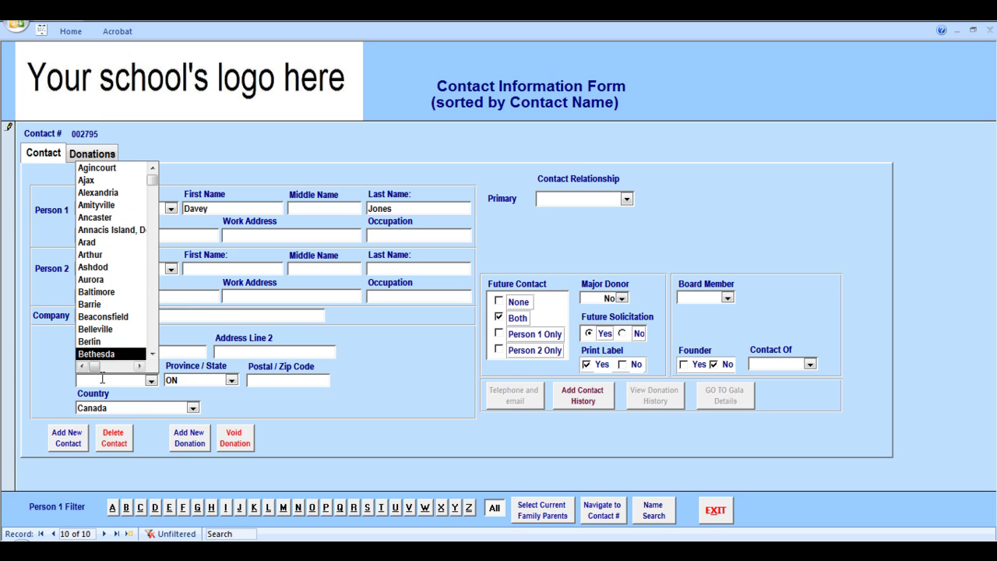
pyautogui.write('To')
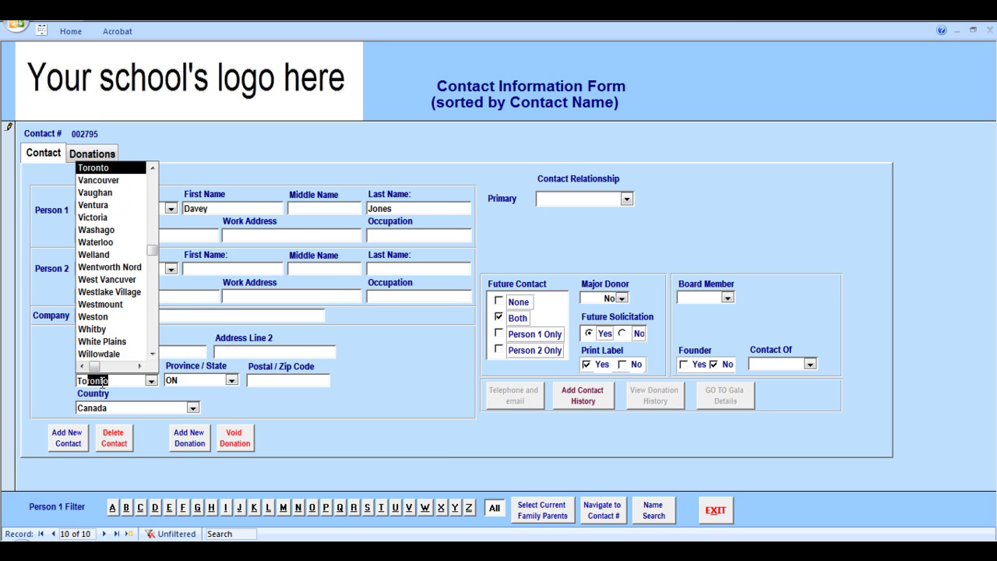
pyautogui.write('ronto')
pyautogui.click(196, 378)
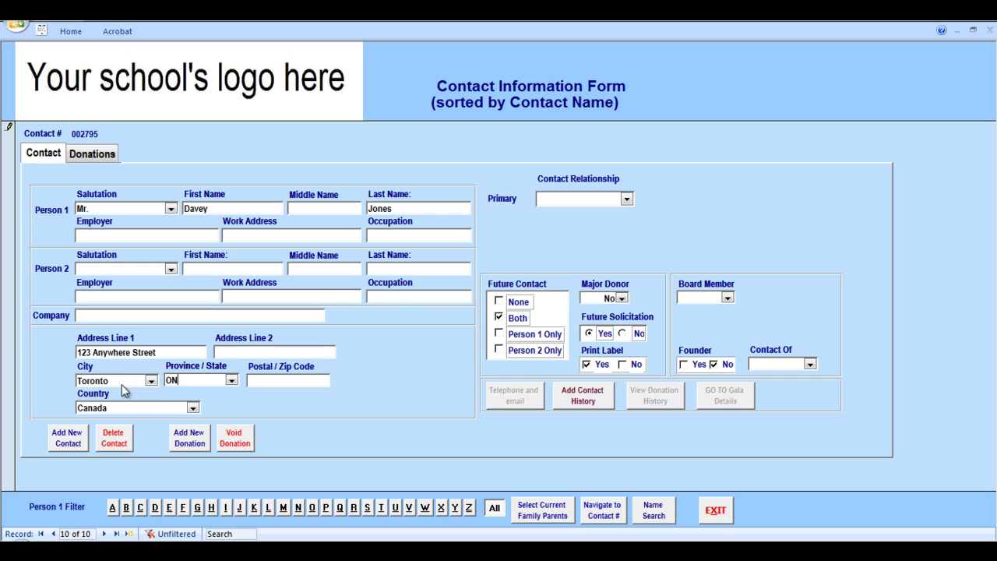
pyautogui.press('Tab')
pyautogui.write('M1A 1A1')
# - Set the primary contact relationship to Current Family
pyautogui.click(626, 200)
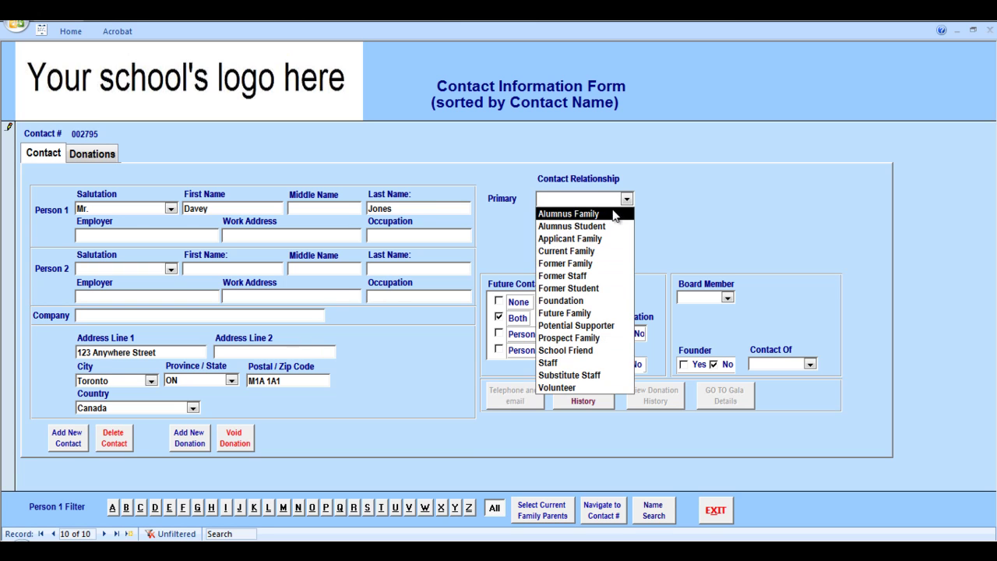
pyautogui.click(594, 252)
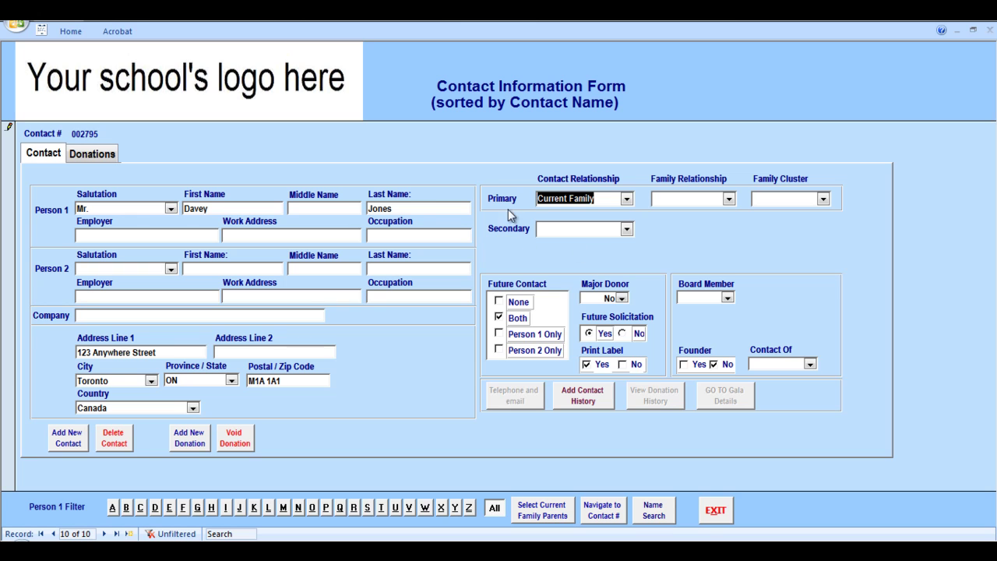
pyautogui.click(626, 229)
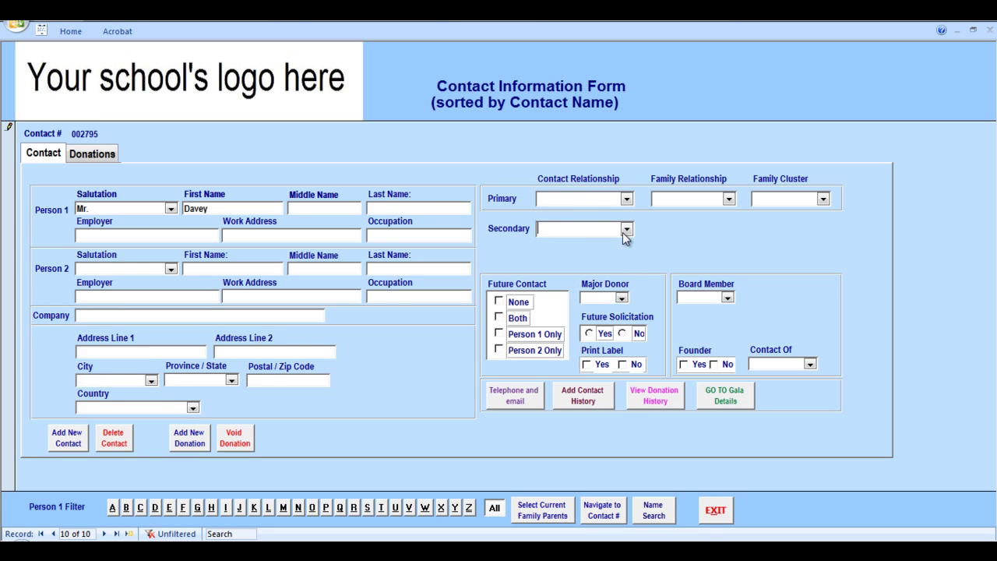
pyautogui.click(573, 242)
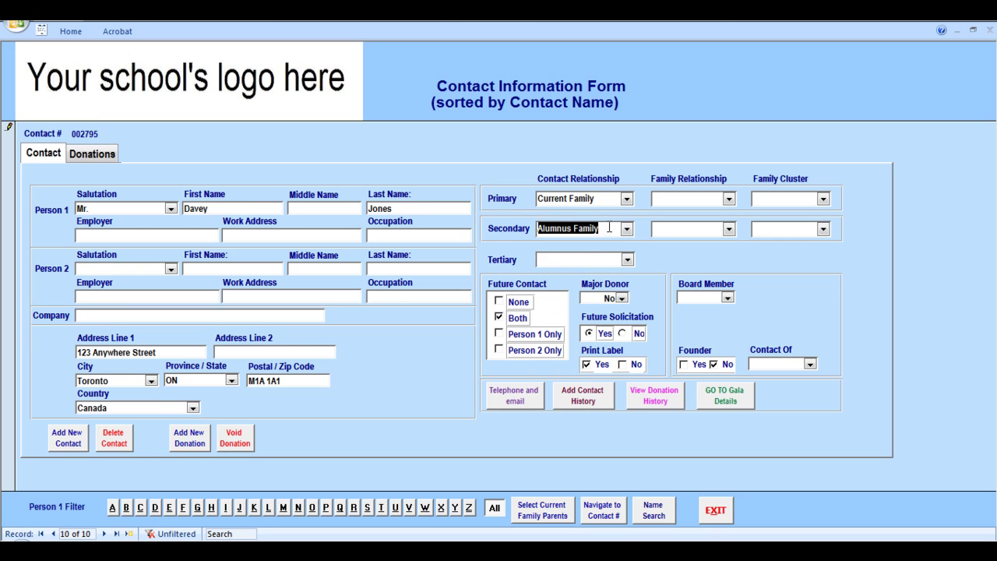
pyautogui.press('Delete')
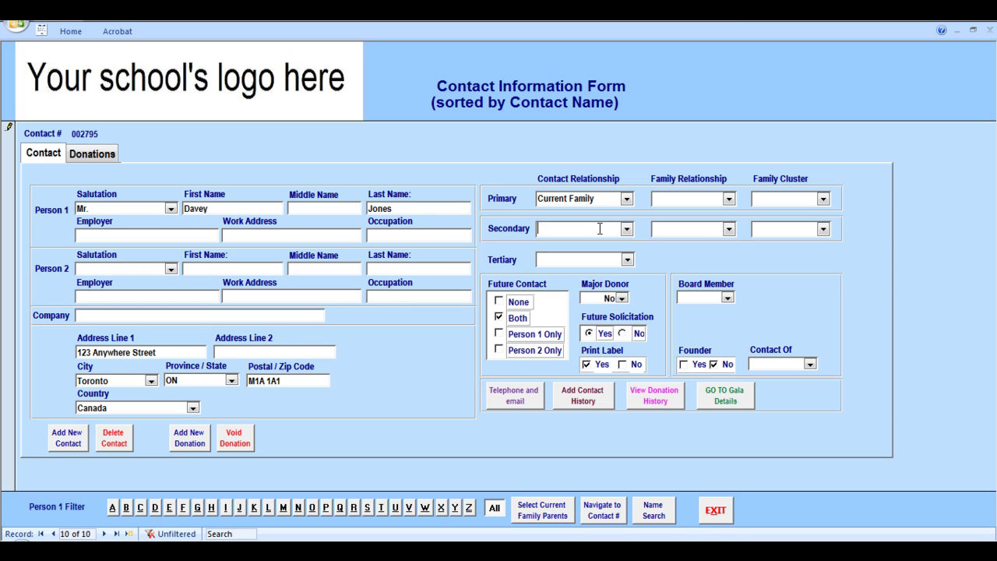
pyautogui.click(585, 199)
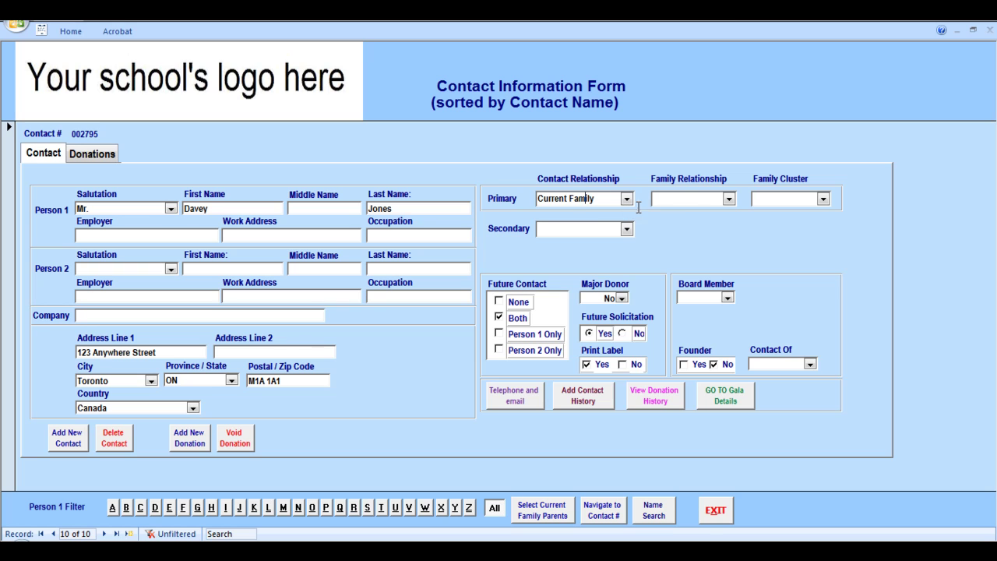
# - Set the family relationship of the primary contact relationship to Grandparent
pyautogui.click(729, 199)
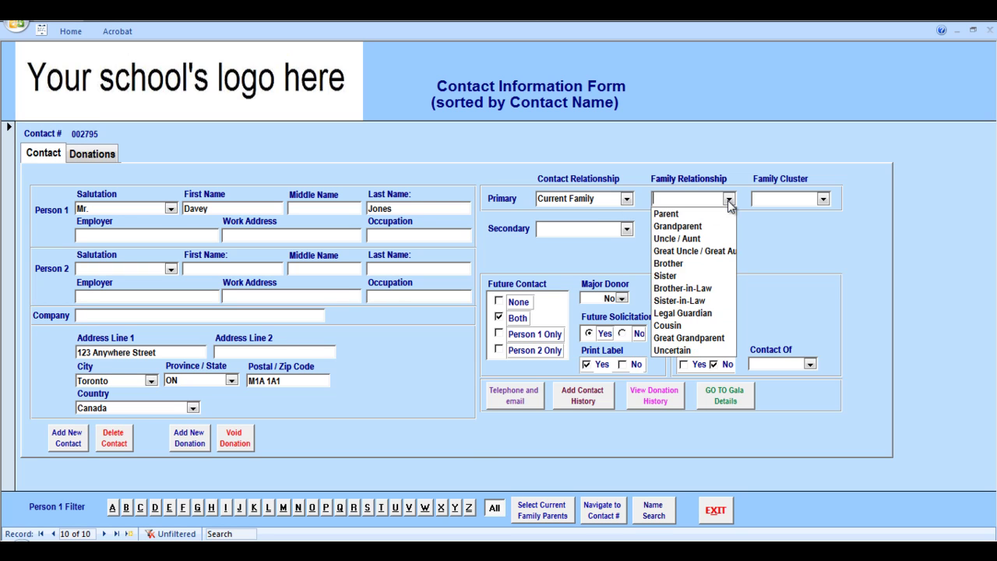
pyautogui.click(678, 226)
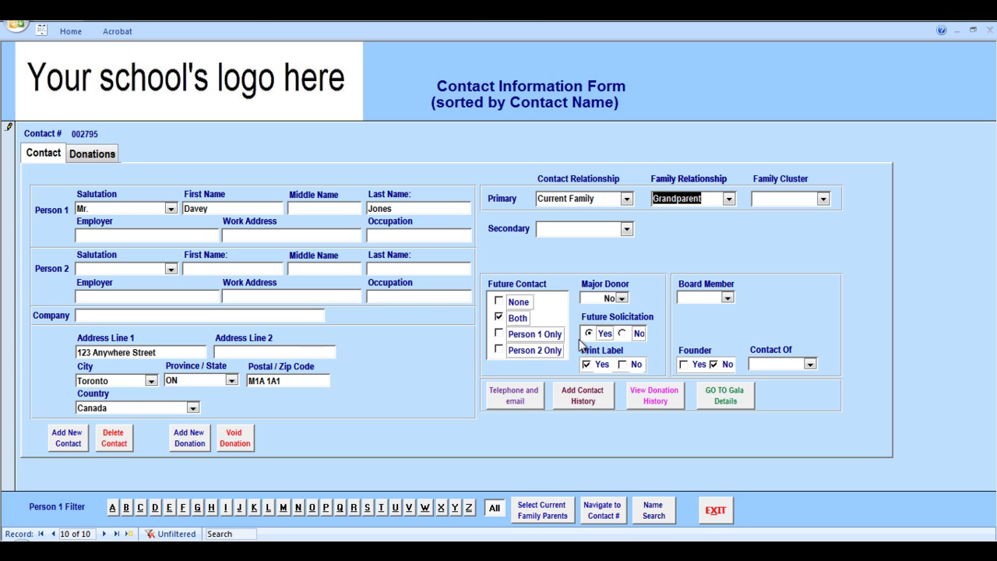
# - Add the contact's home telephone number and e-mail address to the telephone and e-mail details
pyautogui.click(502, 399)
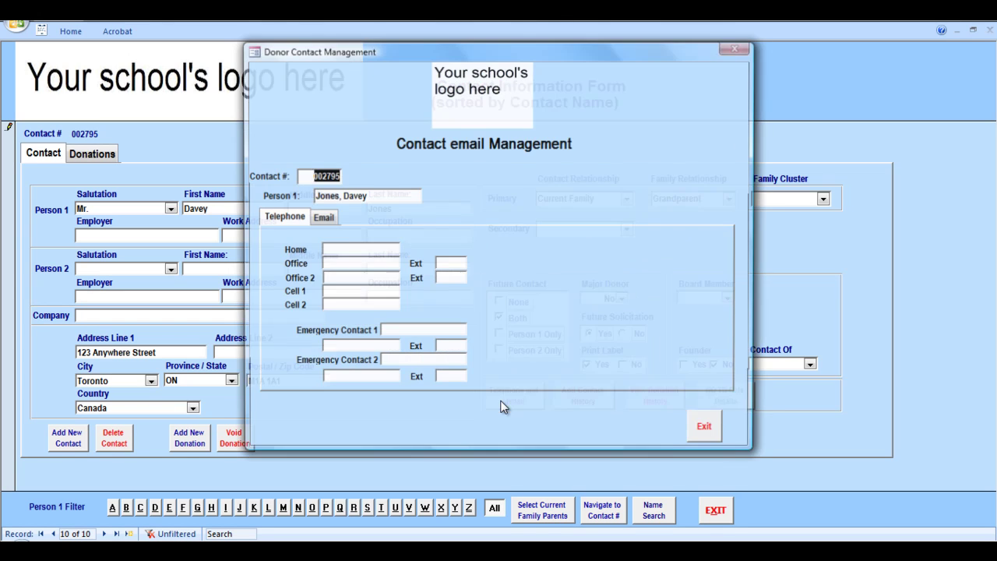
pyautogui.click(347, 254)
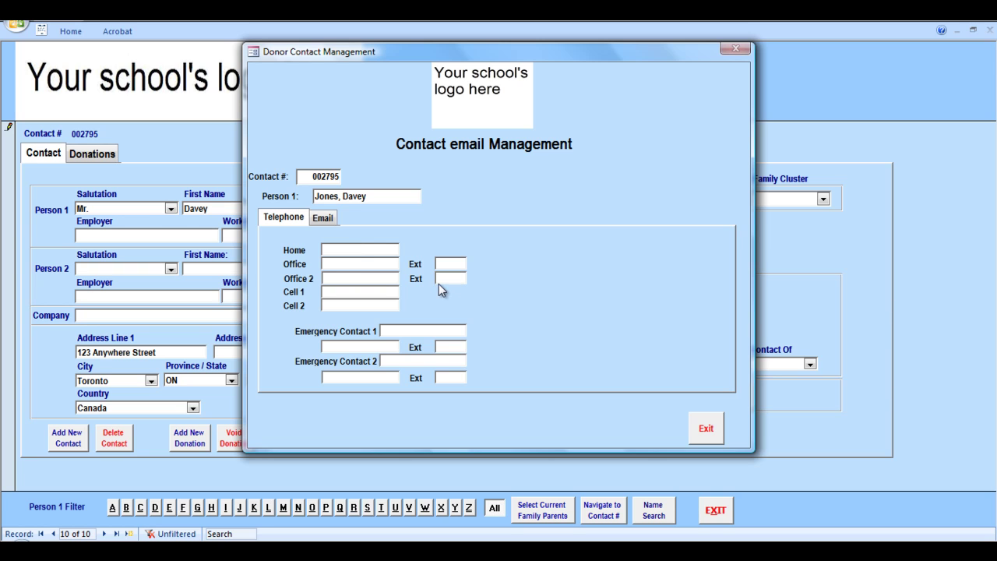
pyautogui.write('4165551111')
pyautogui.click(326, 221)
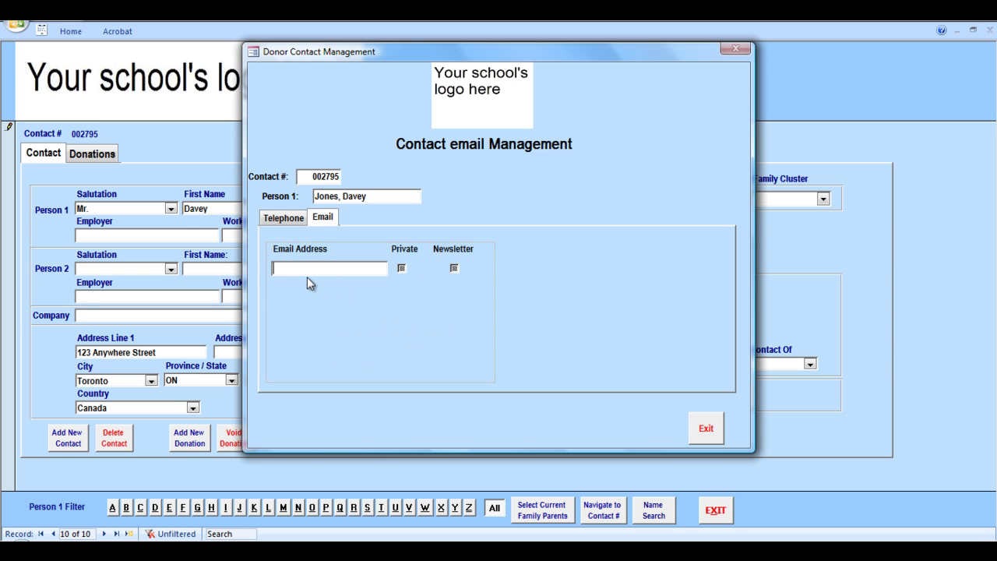
pyautogui.write('davey')
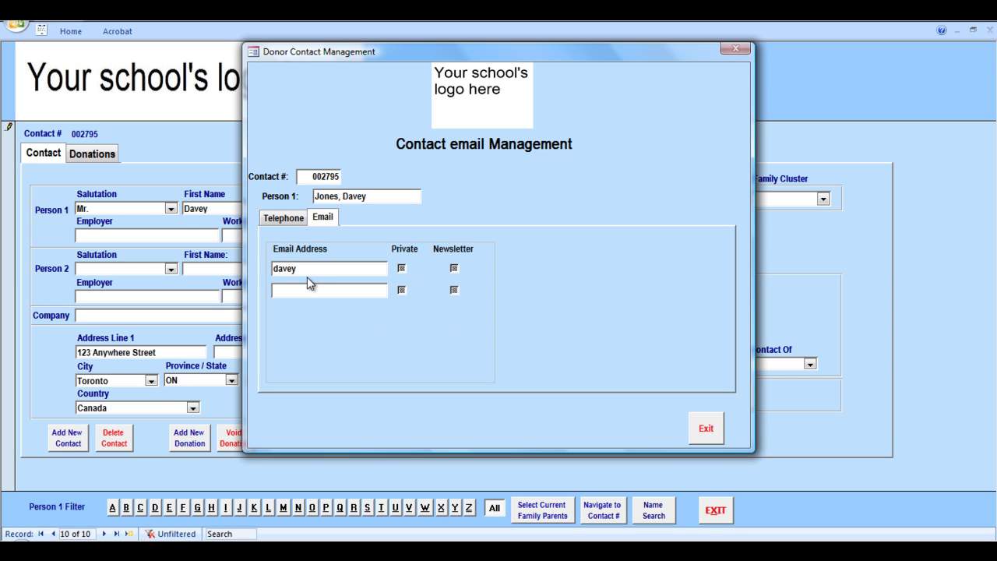
pyautogui.write('@fake.com')
pyautogui.click(283, 218)
pyautogui.click(704, 431)
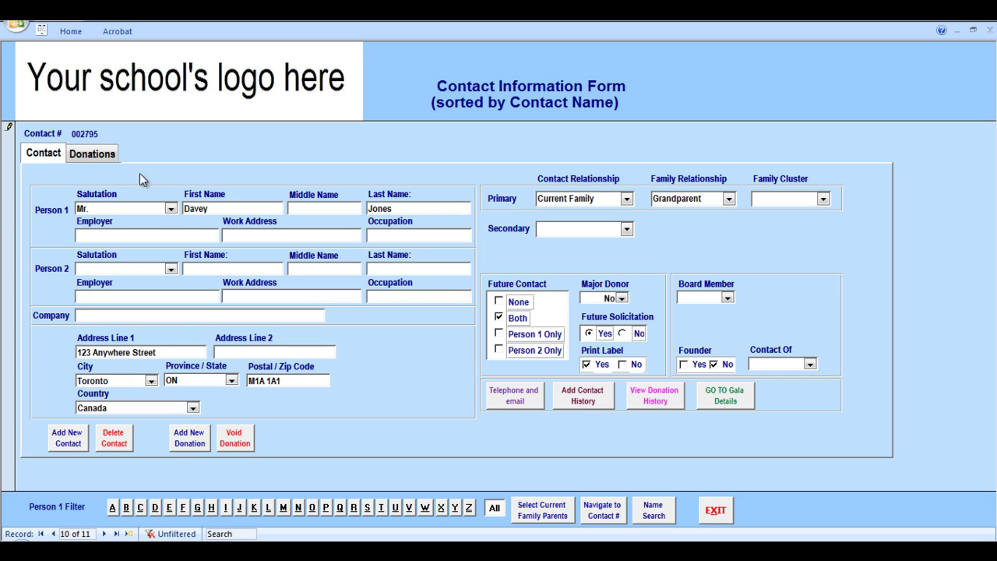
# - Start a donation record for the new contact with the donation date 03-Aug-10
pyautogui.click(95, 155)
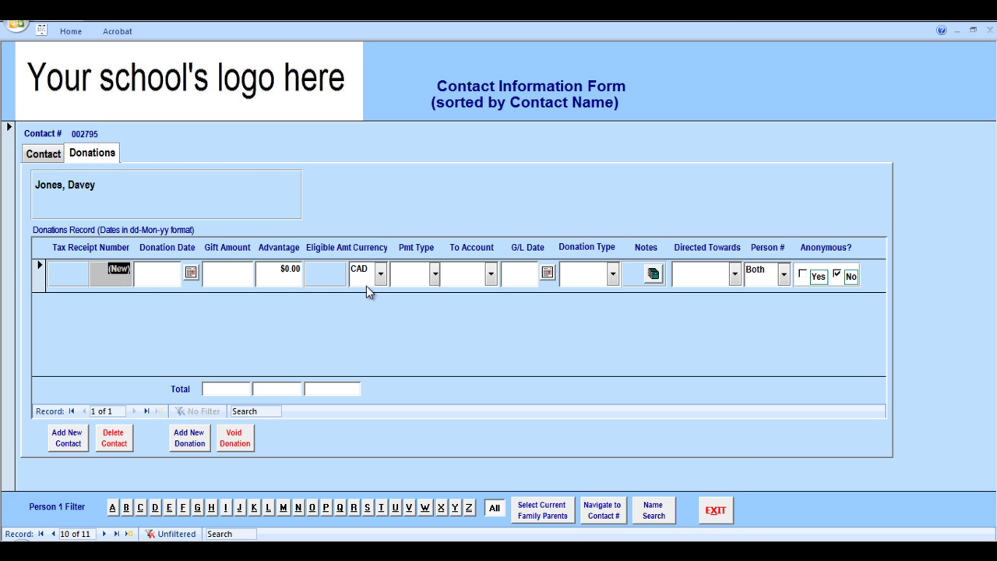
pyautogui.click(192, 272)
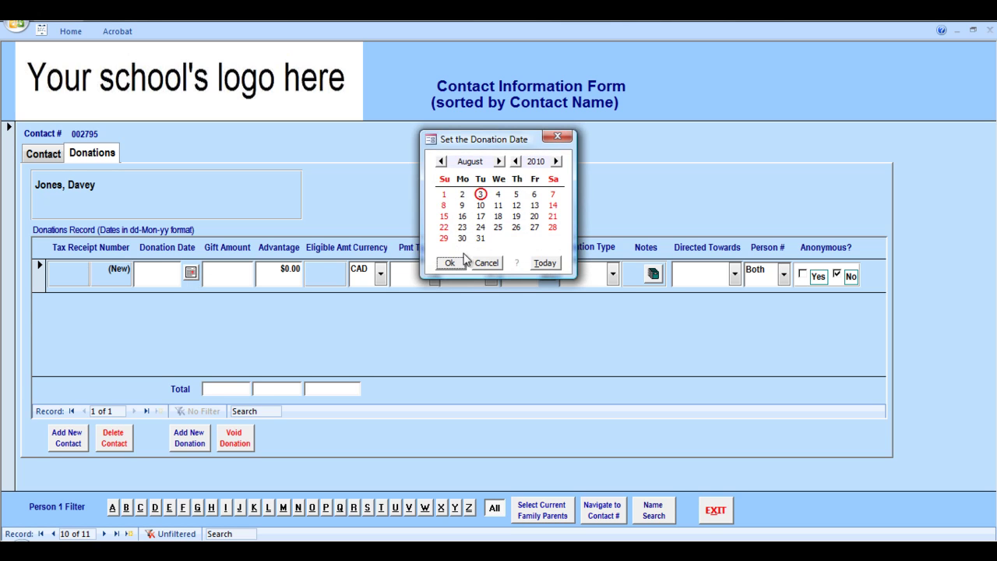
pyautogui.click(454, 263)
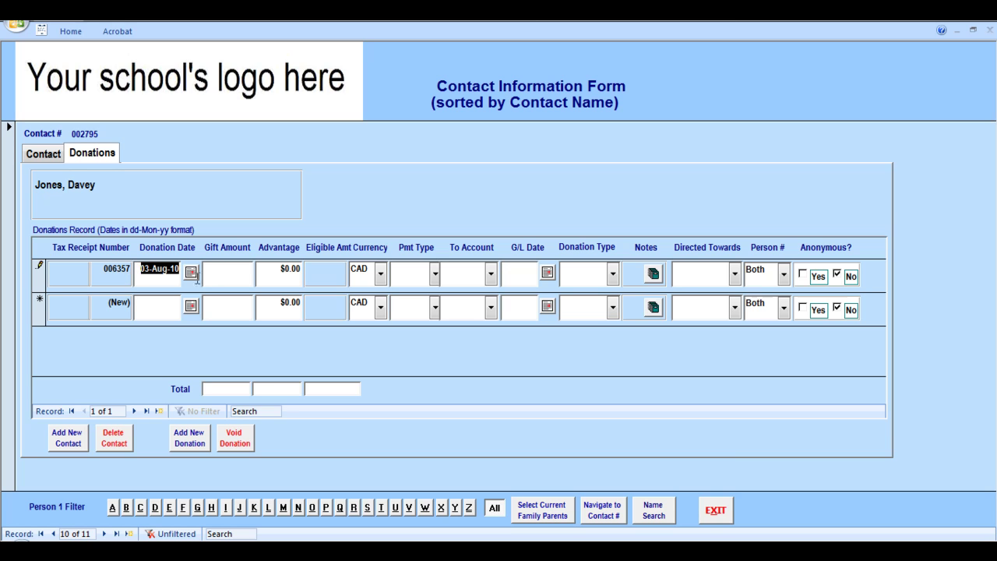
# - Set the donation's gift amount to $450, its advantage to $10 and its currency to CAD
pyautogui.click(223, 273)
pyautogui.write('450')
pyautogui.click(276, 272)
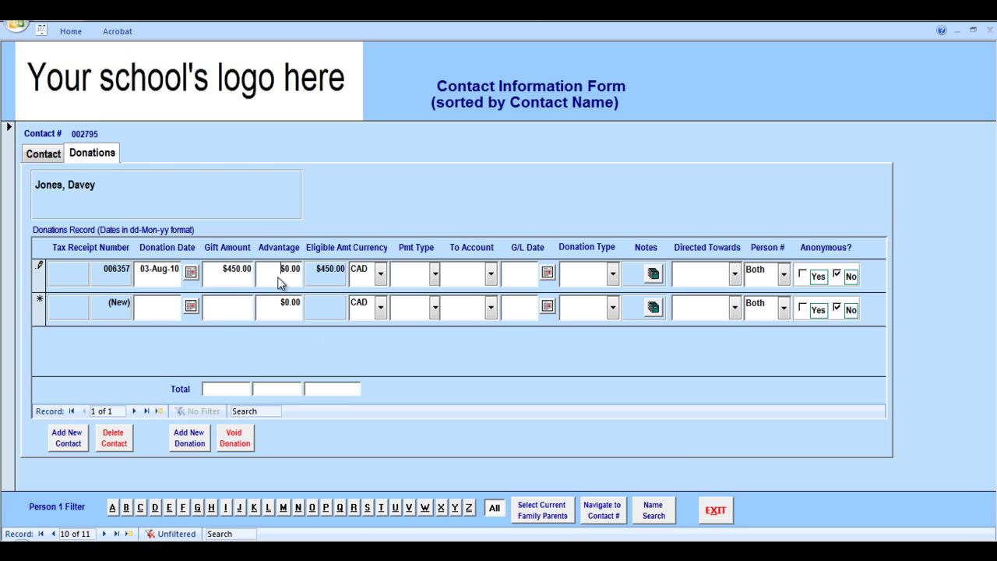
pyautogui.moveTo(275, 268); pyautogui.dragTo(319, 265)
pyautogui.write('10')
pyautogui.press('Tab')
pyautogui.click(381, 274)
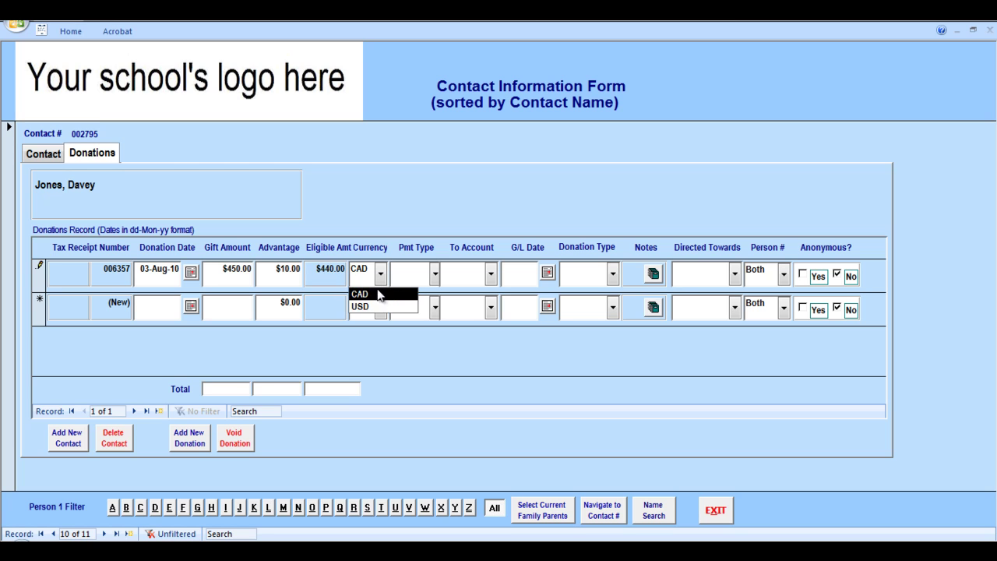
pyautogui.click(375, 294)
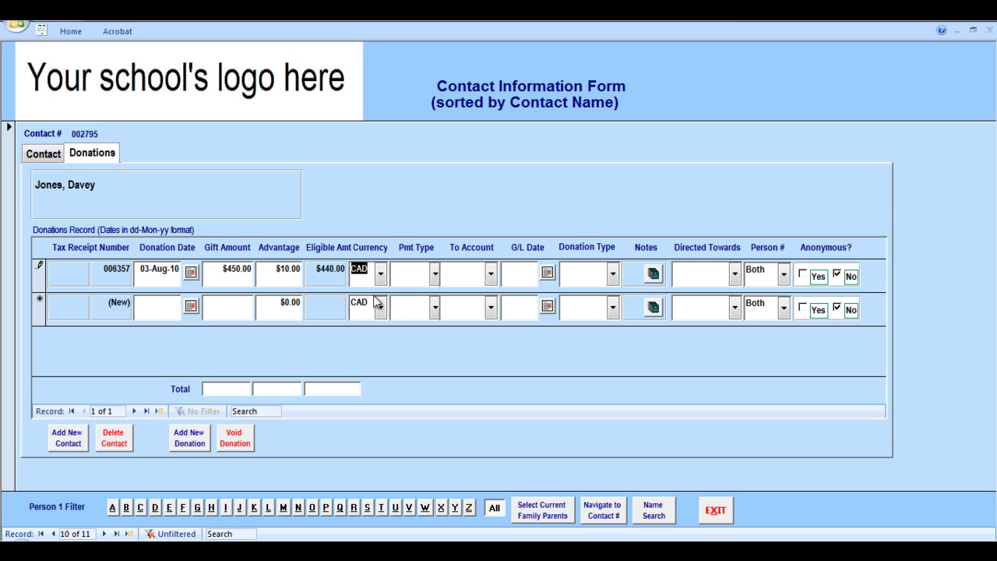
# - Set the donation's payment type to Cash, its type to Donation and its direction to Athletics, save the record and close the contact form
pyautogui.click(434, 274)
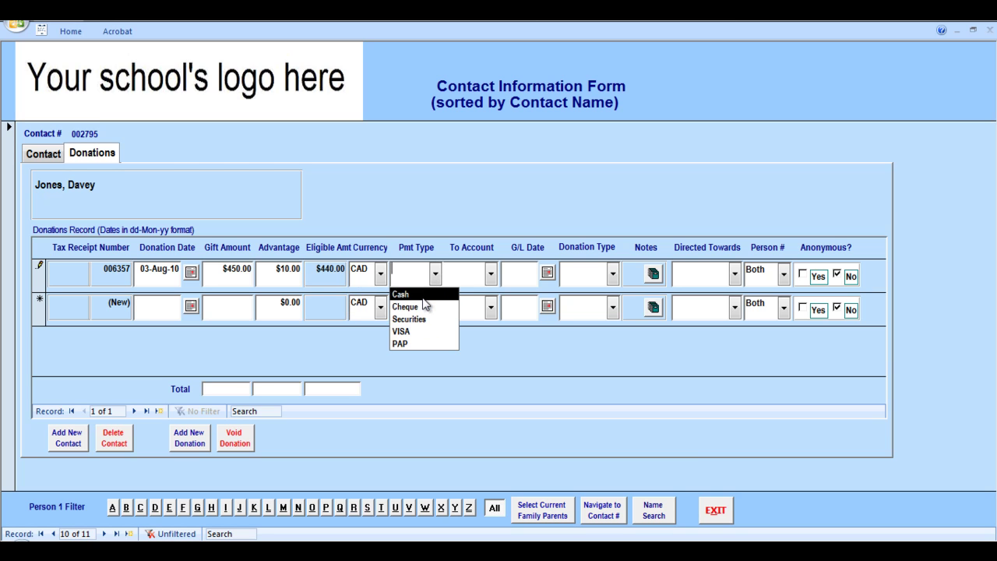
pyautogui.click(423, 296)
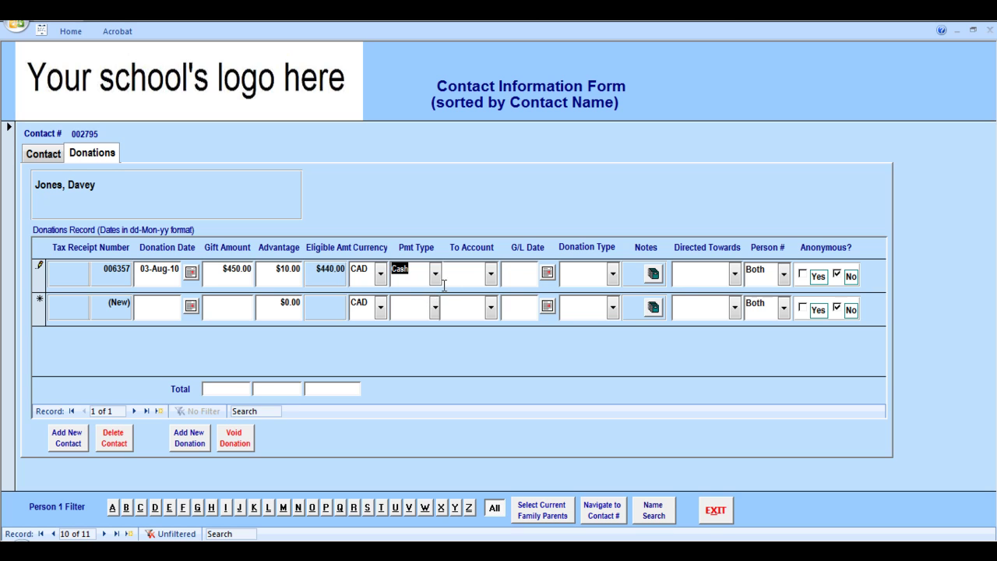
pyautogui.click(614, 274)
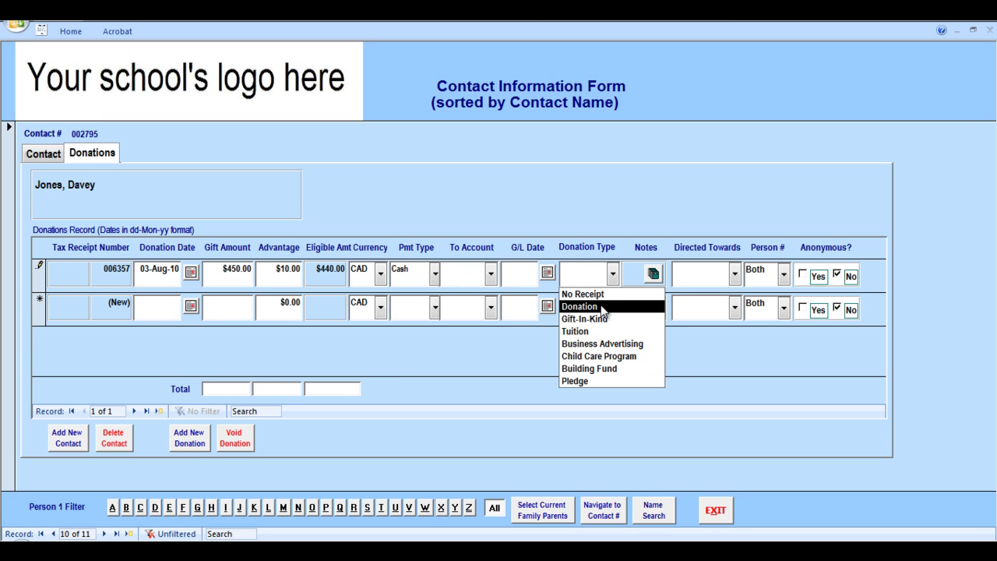
pyautogui.click(603, 308)
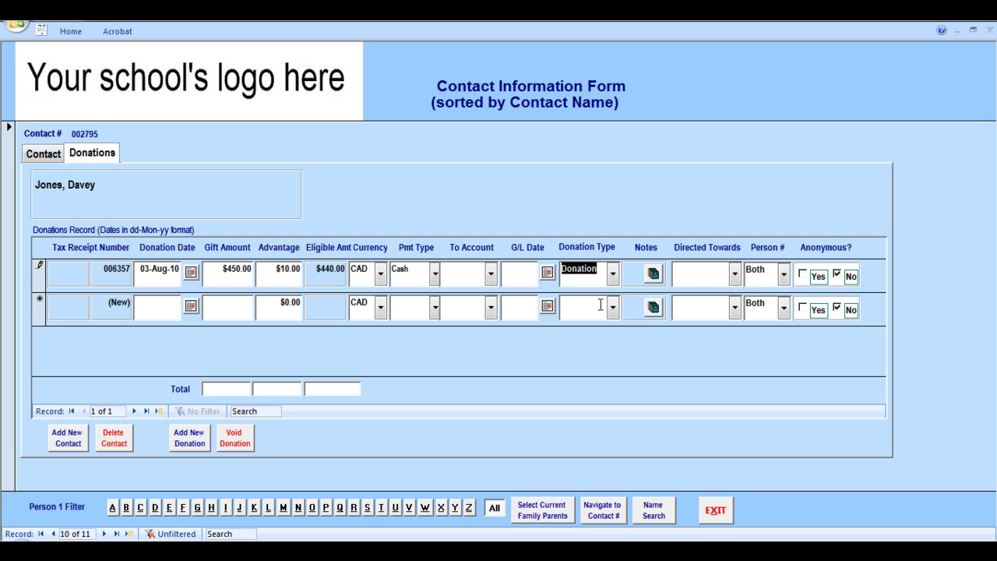
pyautogui.click(734, 273)
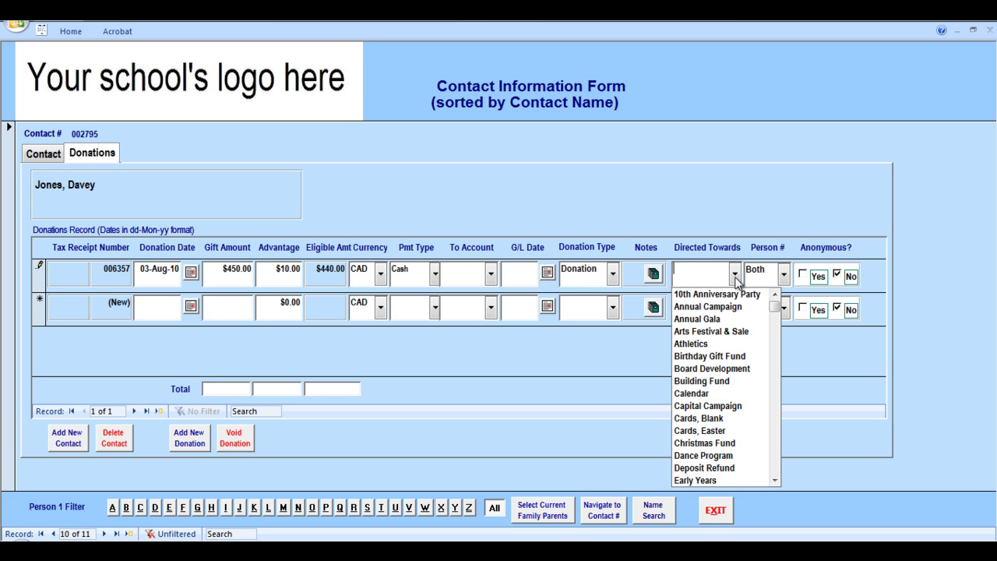
pyautogui.click(723, 344)
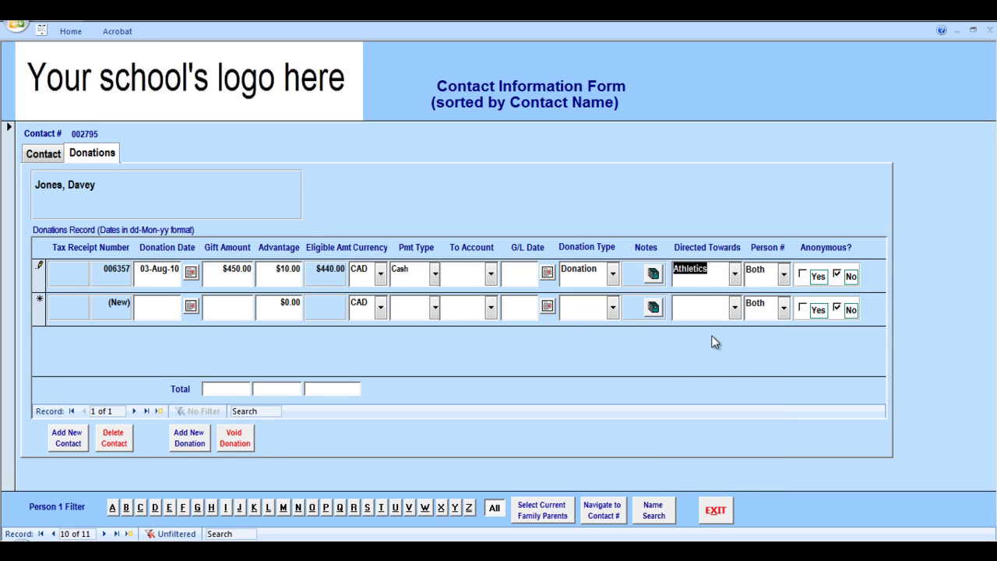
pyautogui.click(41, 285)
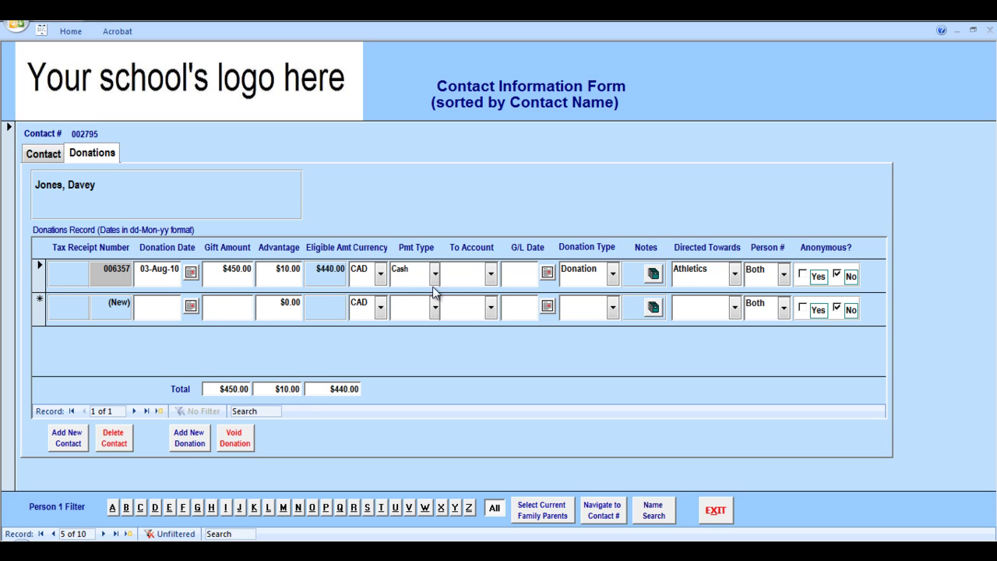
pyautogui.click(716, 511)
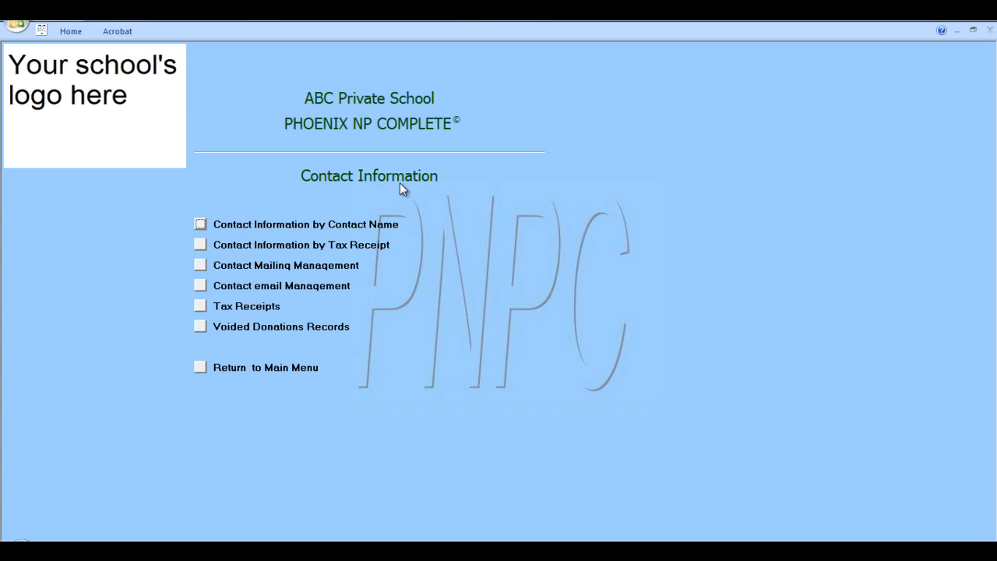
# - Review the tax receipts for printing, select the new donation's $440 Athletics receipt, and return to the main menu without printing
pyautogui.click(199, 306)
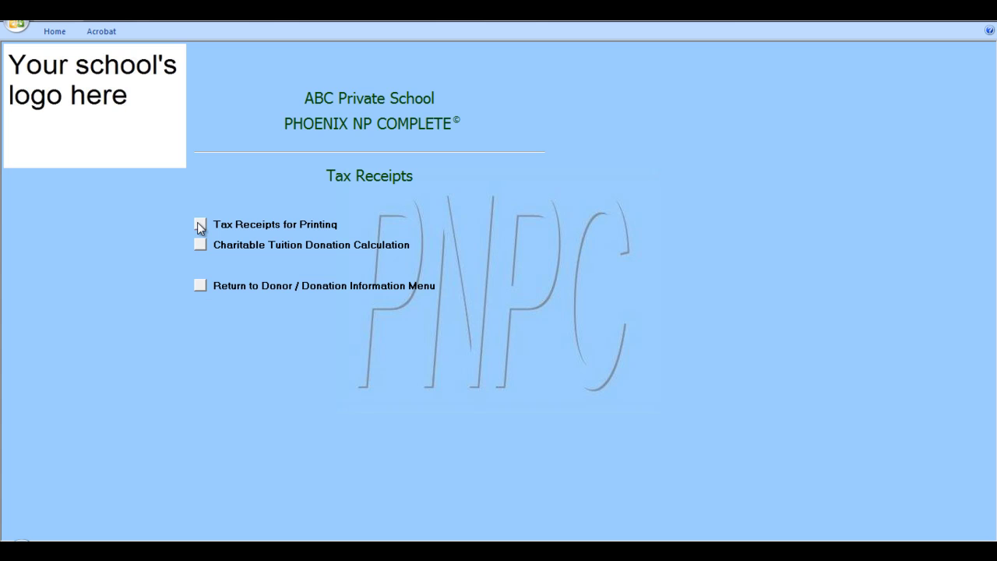
pyautogui.click(199, 225)
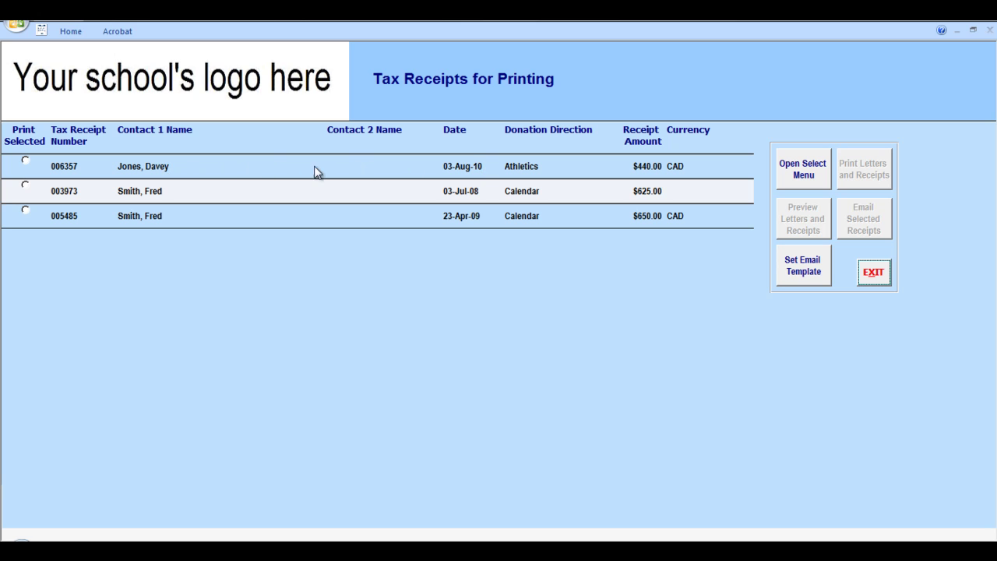
pyautogui.click(26, 160)
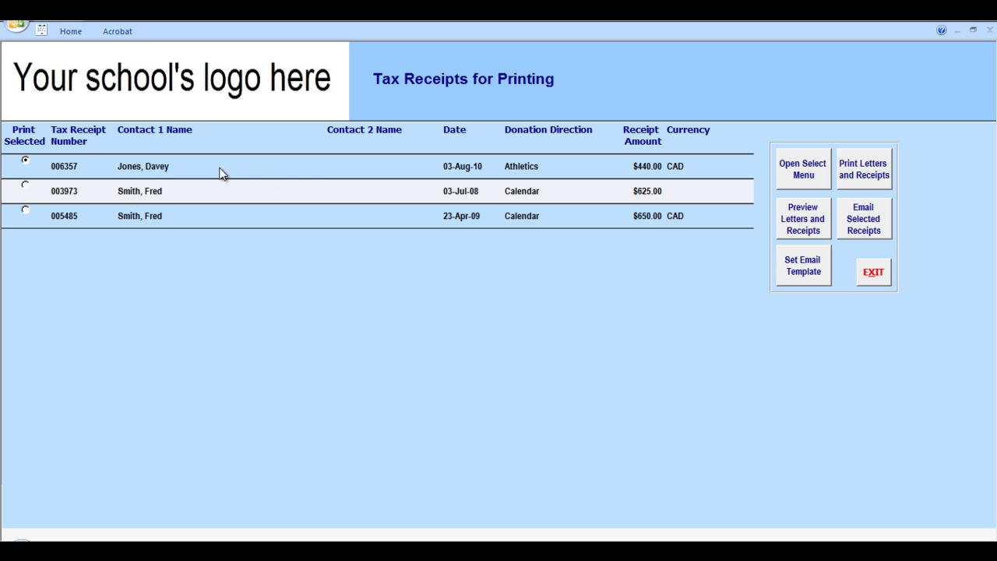
pyautogui.click(878, 282)
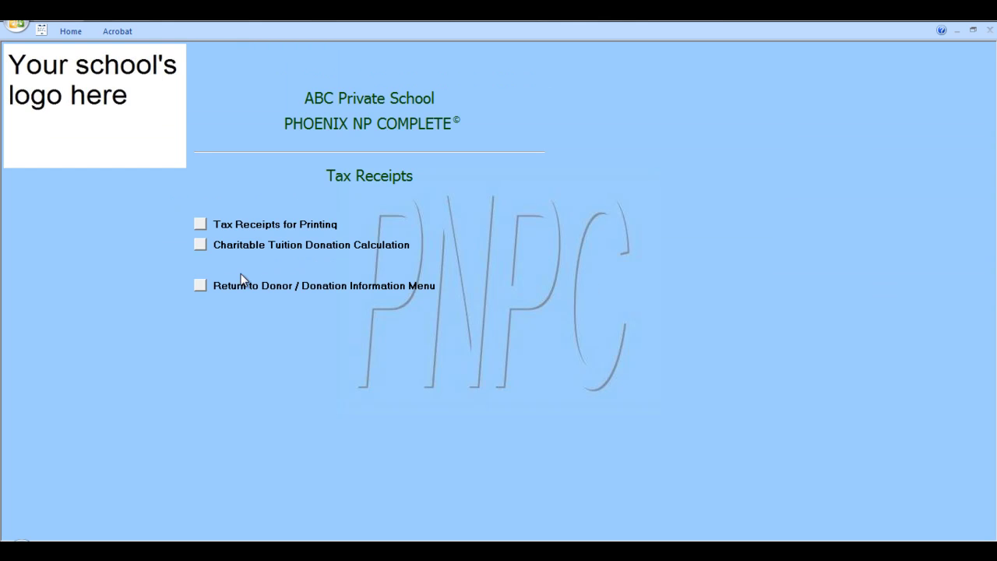
pyautogui.click(202, 285)
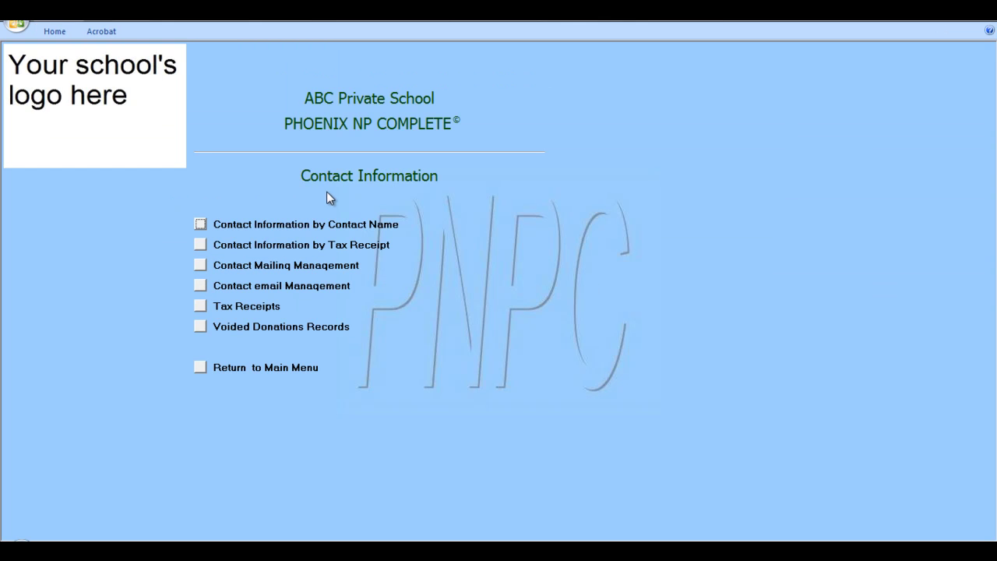
pyautogui.click(201, 368)
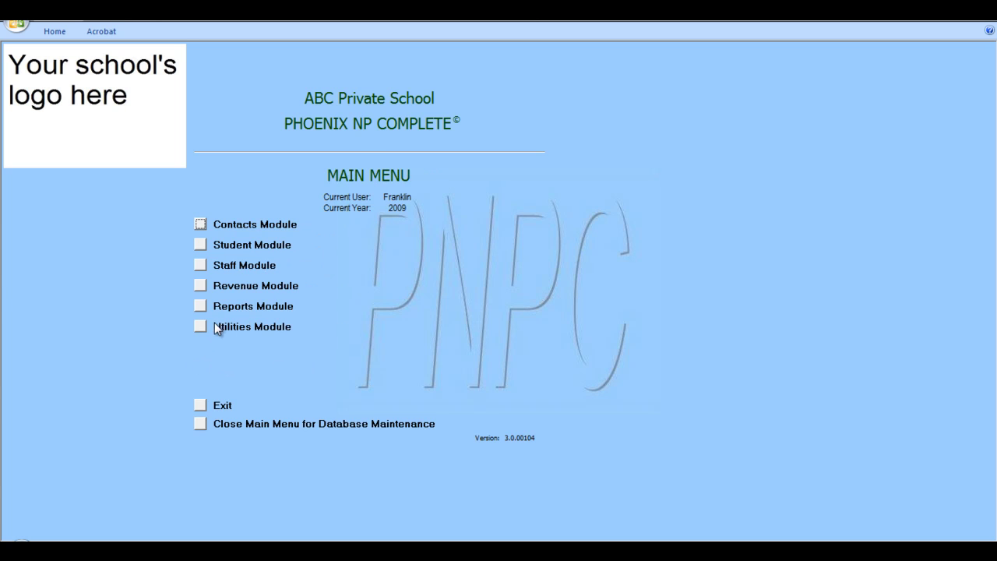
# - Generate the fundraising Donations Total Report for all donation types from 01-Aug-10 to 31-Aug-10
pyautogui.click(199, 306)
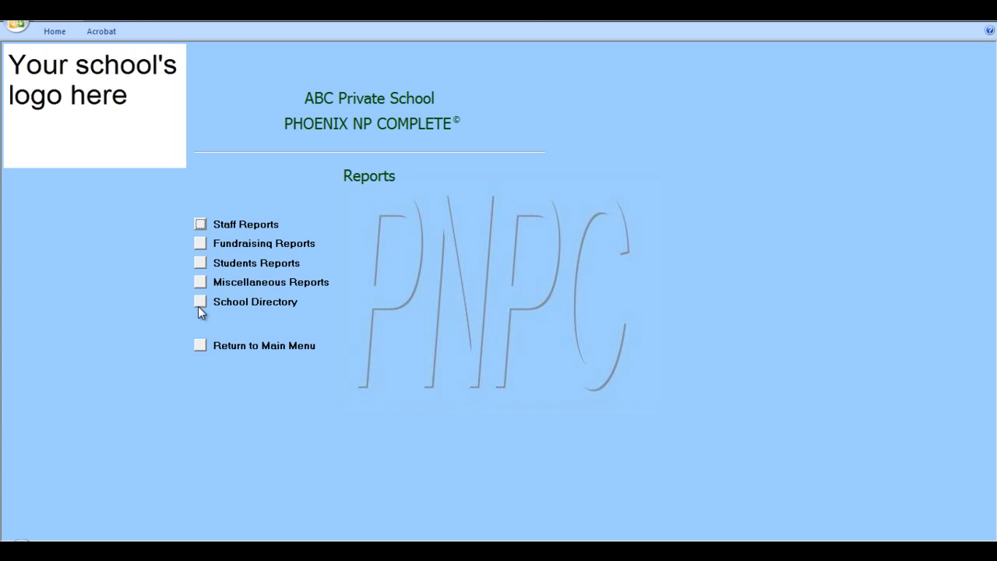
pyautogui.click(202, 243)
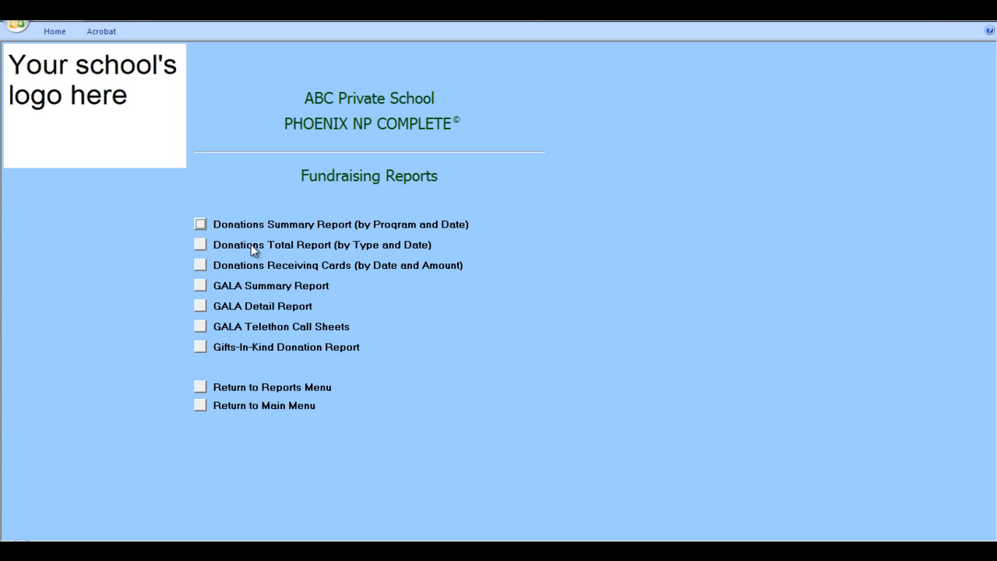
pyautogui.click(199, 244)
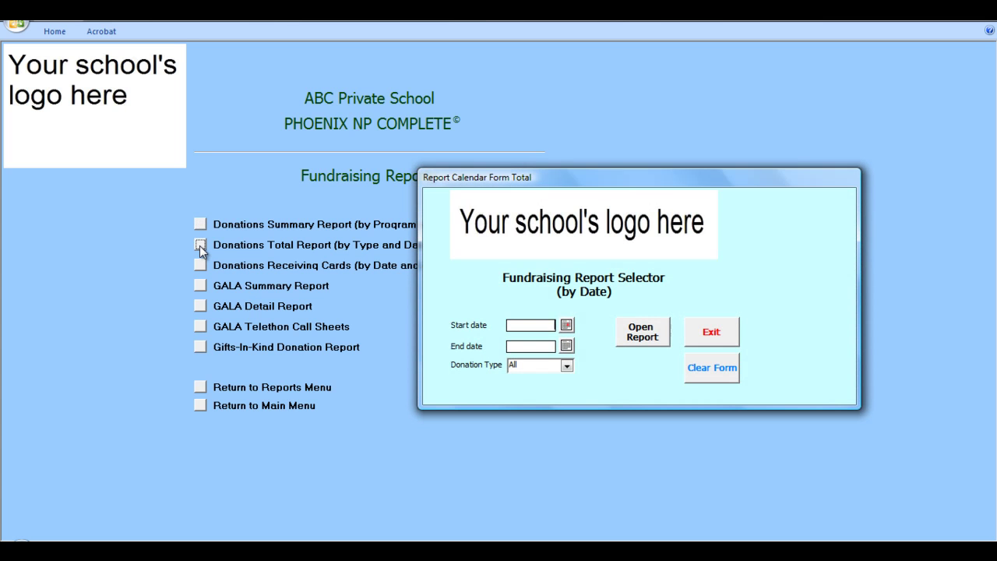
pyautogui.click(566, 326)
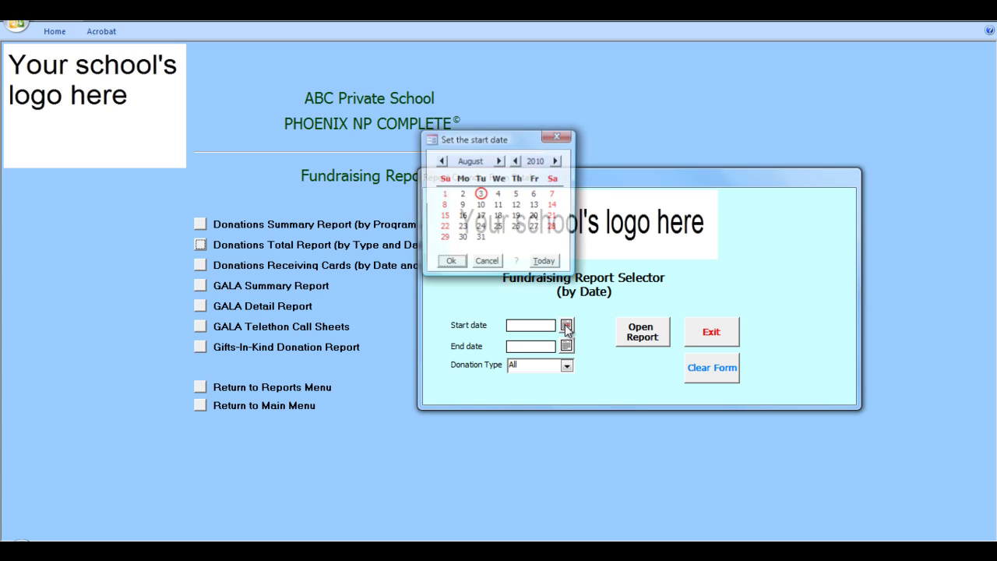
pyautogui.doubleClick(445, 194)
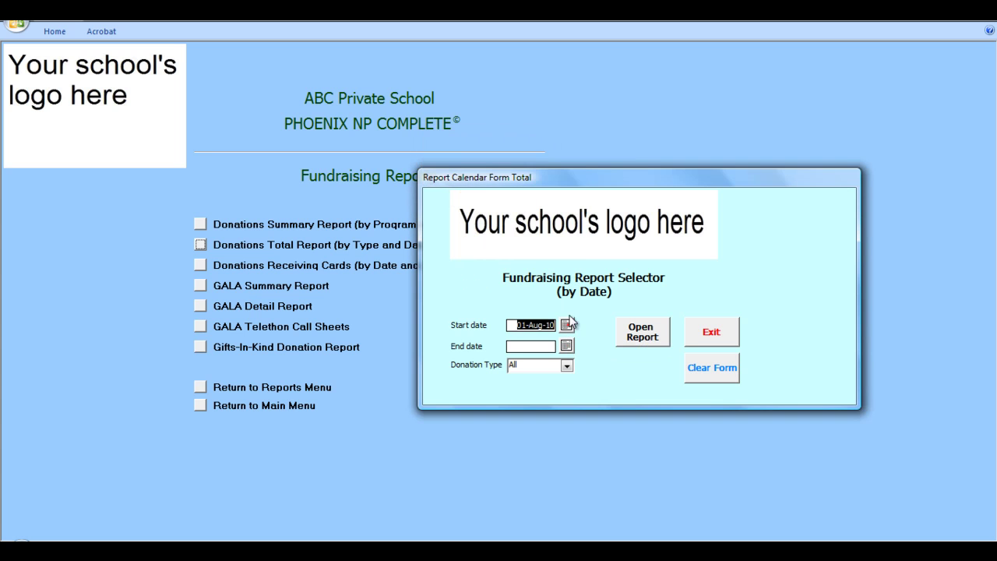
pyautogui.click(566, 346)
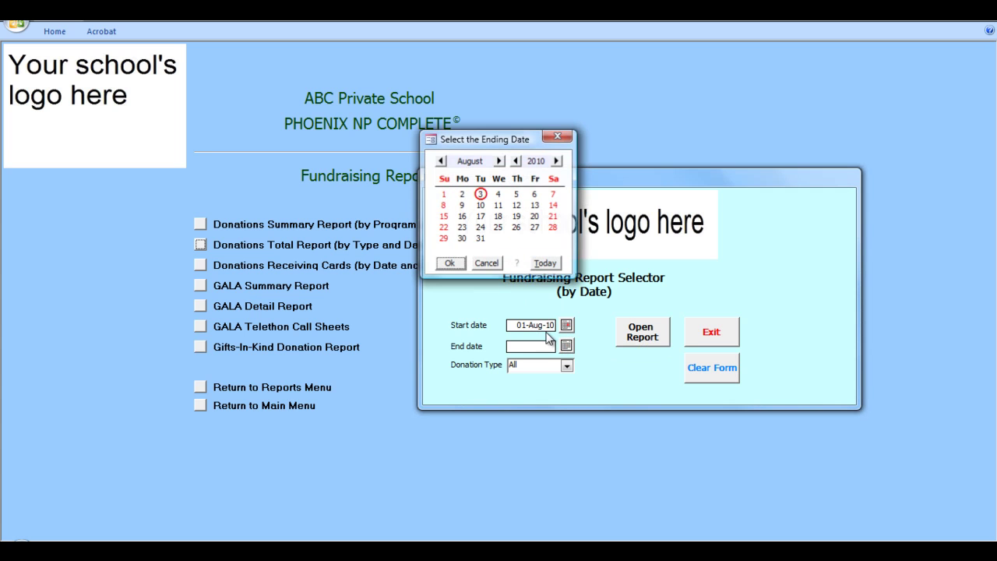
pyautogui.doubleClick(481, 238)
pyautogui.click(640, 328)
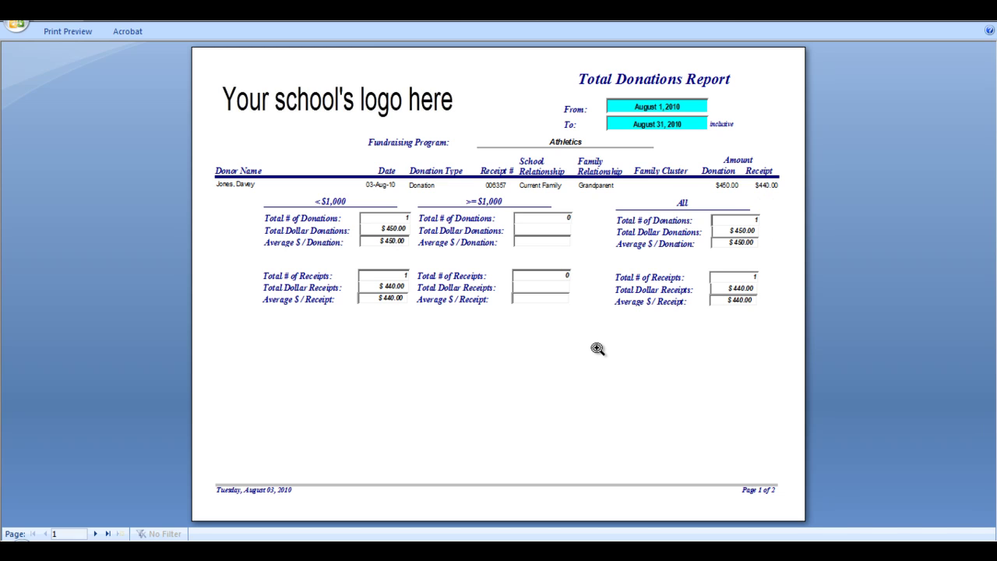
# - Close the Total Donations Report and its report selector, and return to the main menu
pyautogui.click(67, 32)
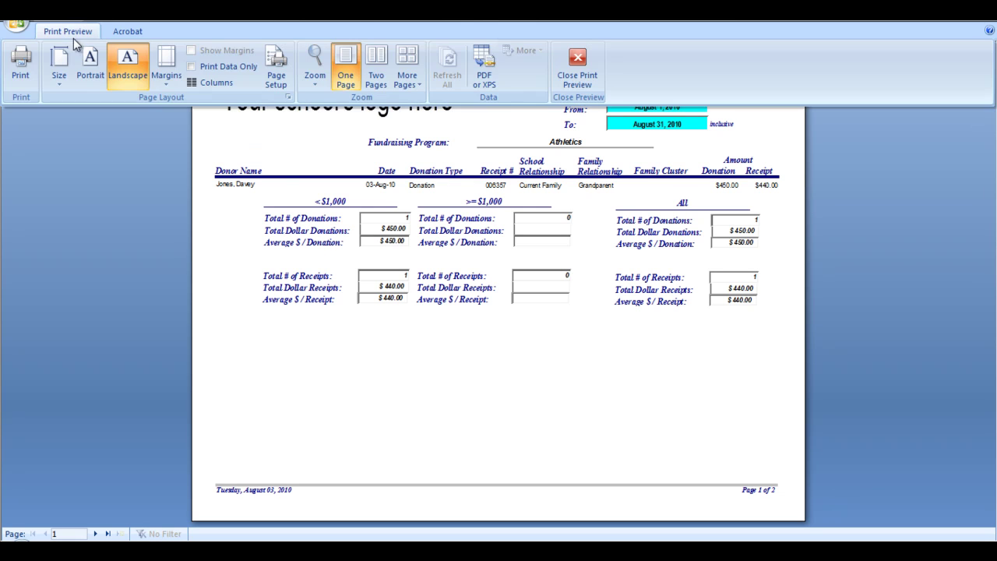
pyautogui.click(569, 83)
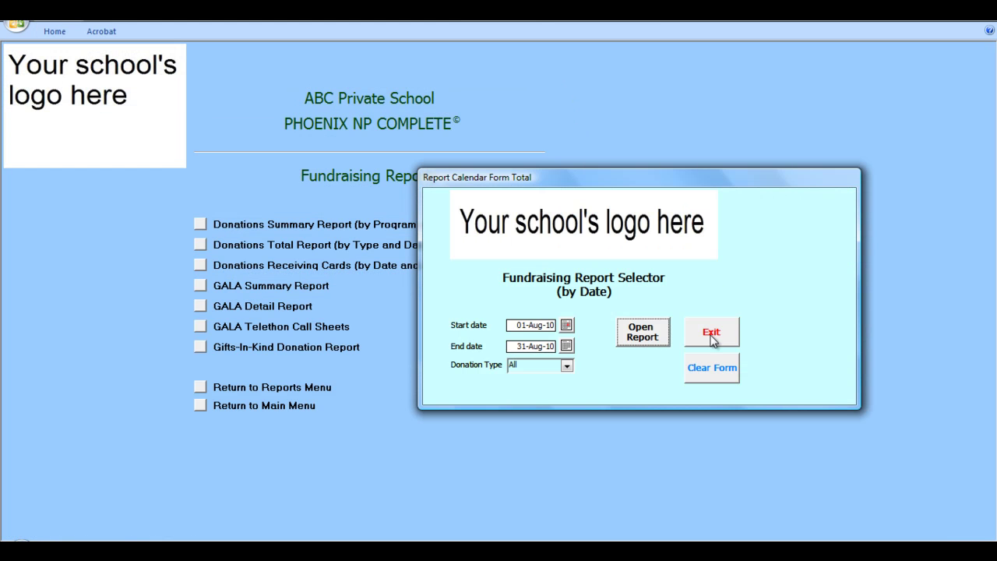
pyautogui.click(711, 336)
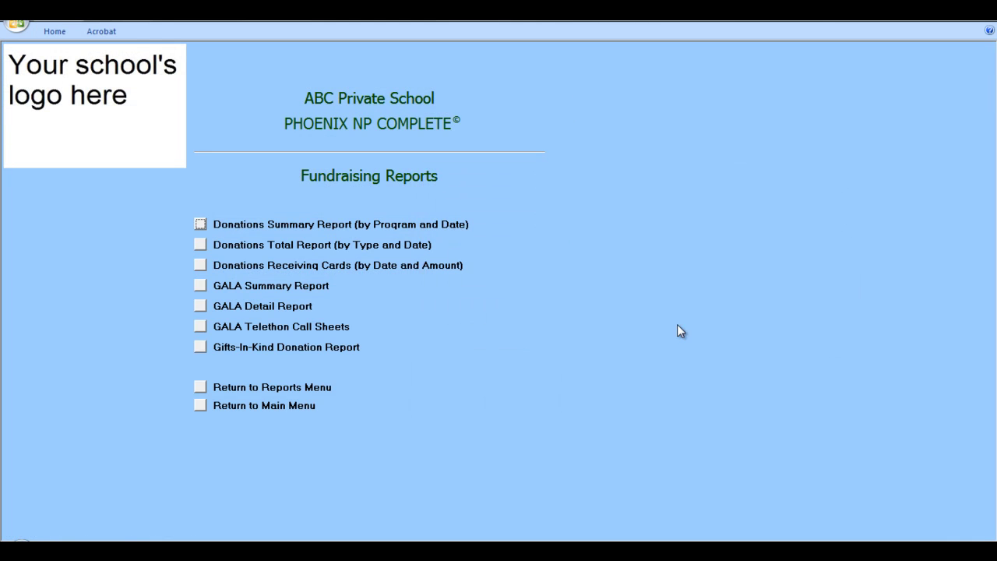
pyautogui.click(222, 406)
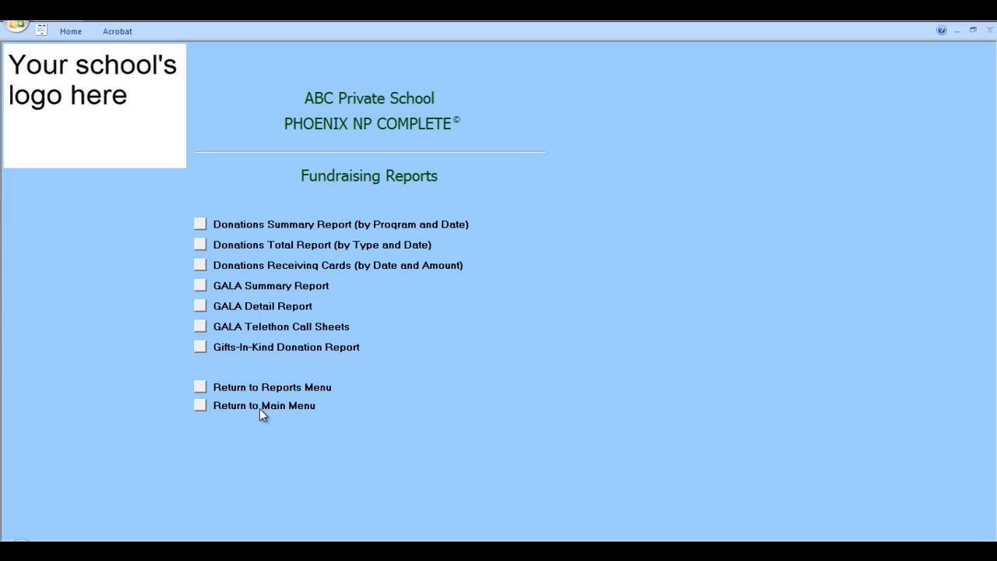
pyautogui.click(200, 406)
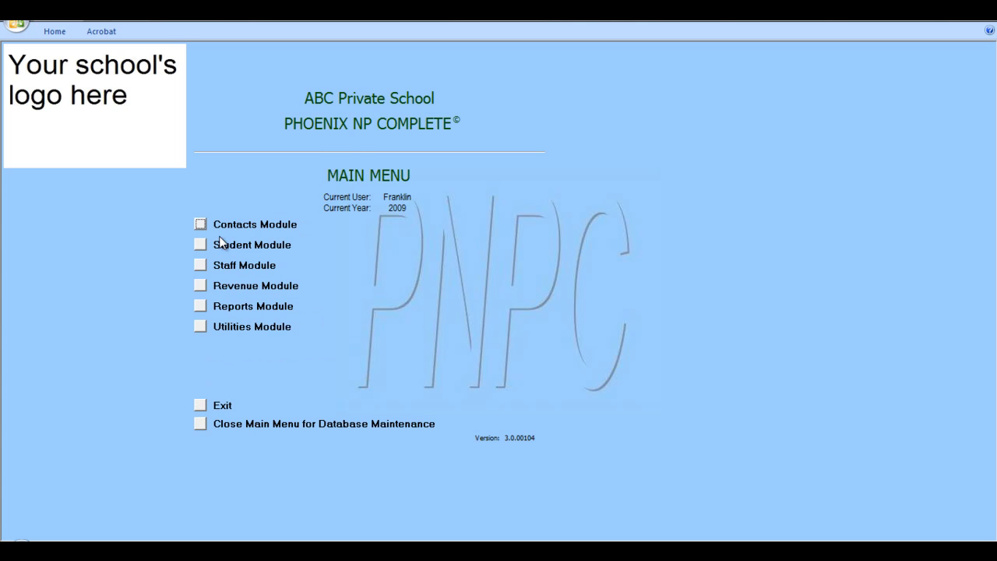
# - Open the contact information by contact name and find the new donor's record with a partial last-name search
pyautogui.click(200, 224)
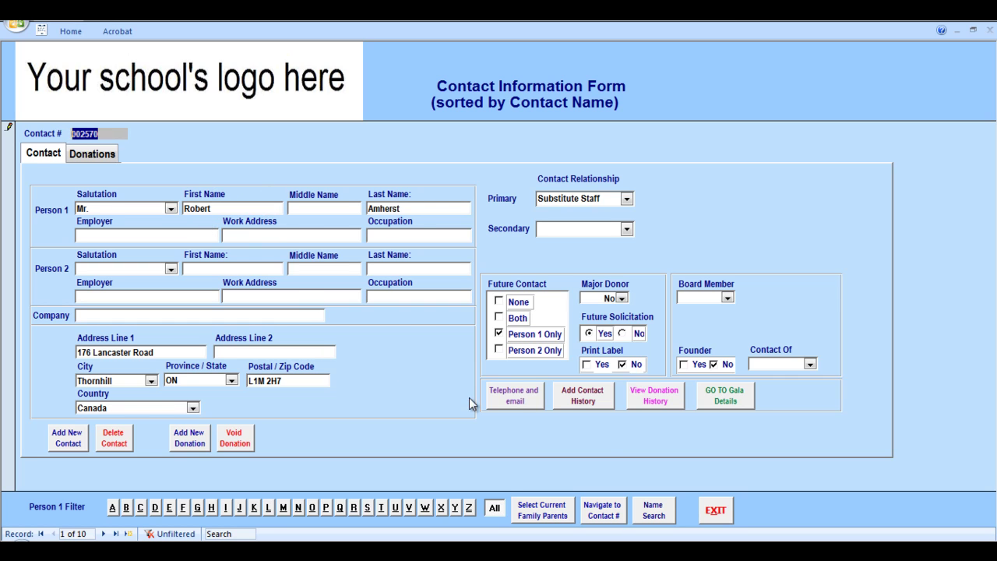
pyautogui.click(654, 511)
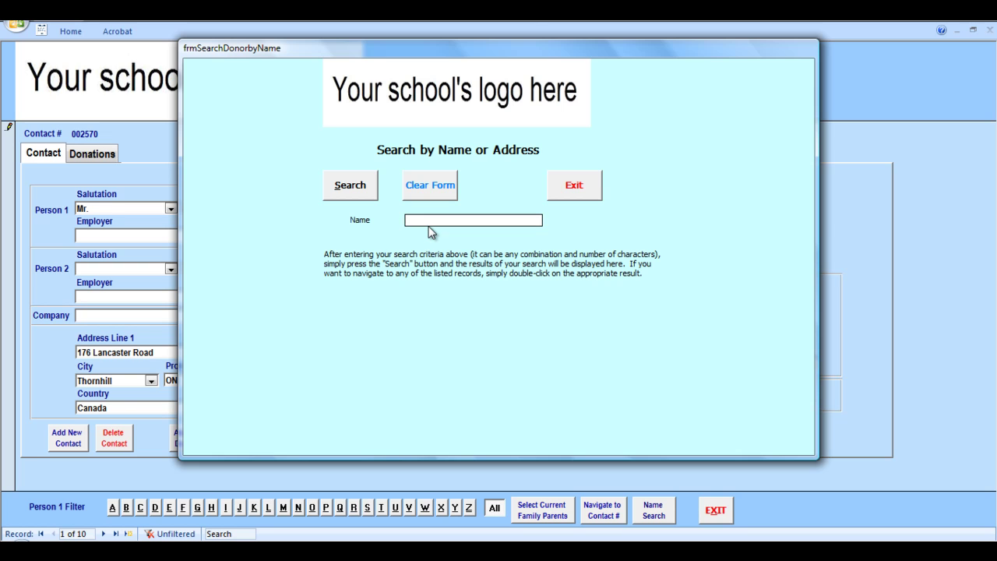
pyautogui.write('jon')
pyautogui.click(362, 194)
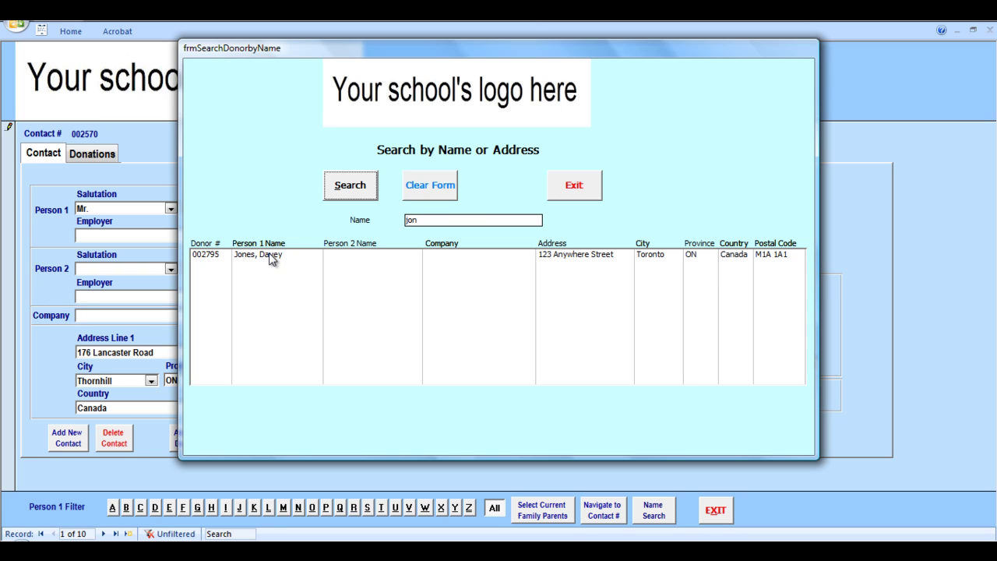
pyautogui.doubleClick(271, 257)
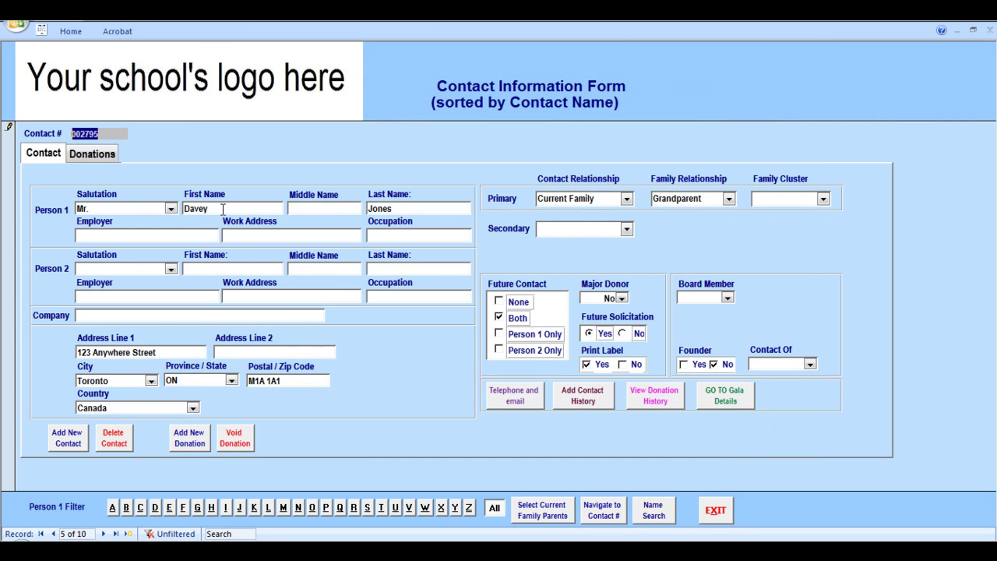
# - Void the contact's $450 Athletics donation with the audit comment "Webinar Test"
pyautogui.click(106, 155)
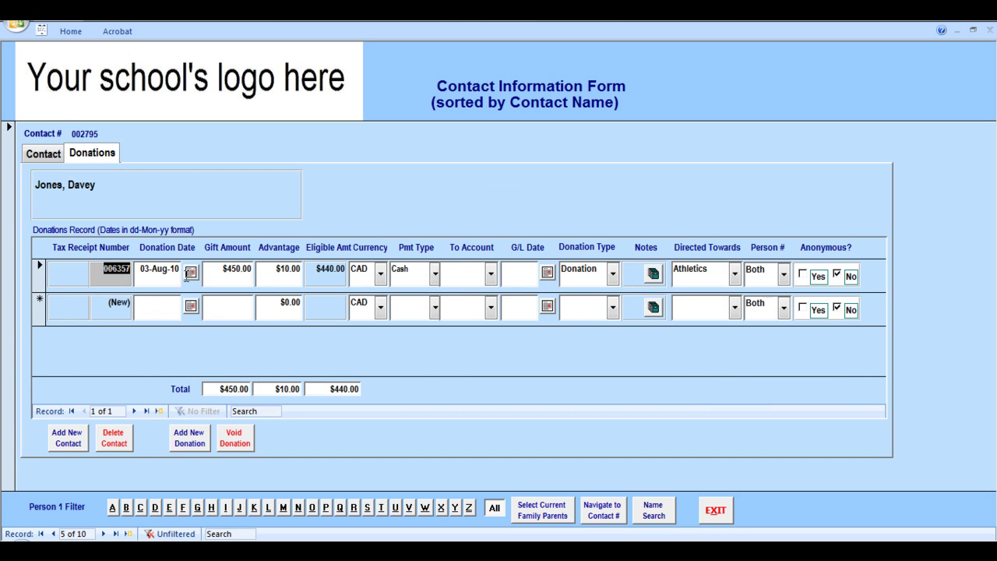
pyautogui.click(40, 269)
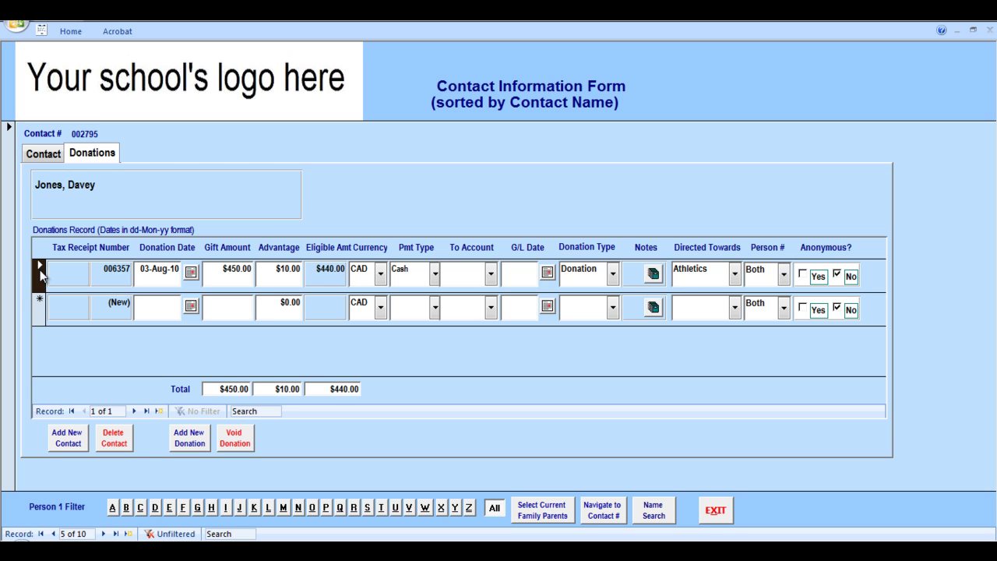
pyautogui.click(236, 441)
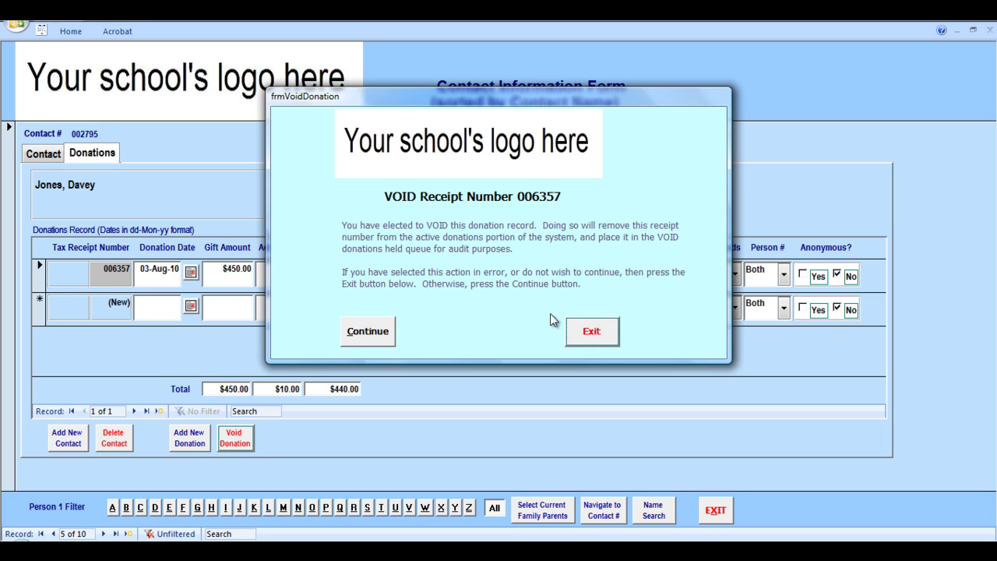
pyautogui.click(374, 333)
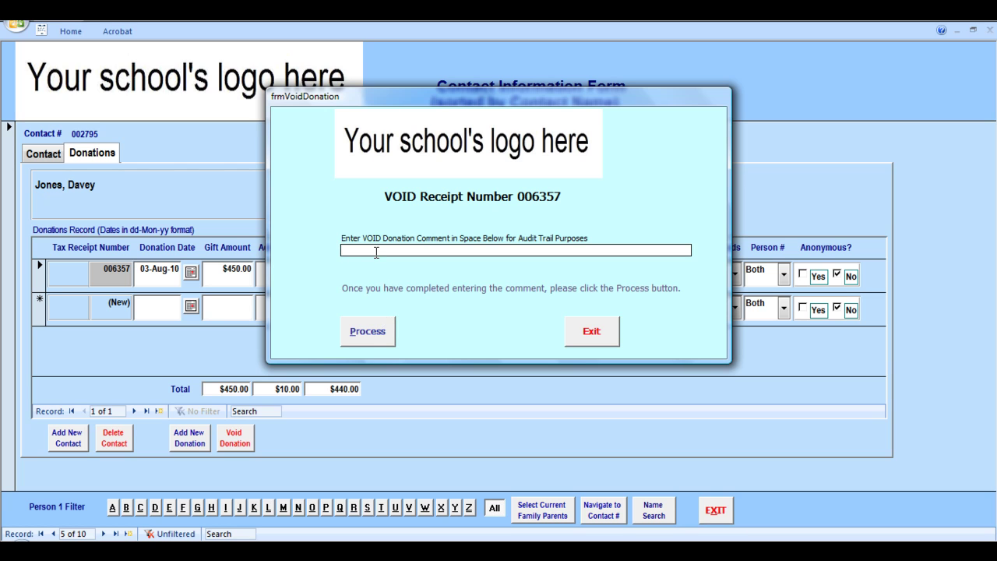
pyautogui.write('Webinar')
pyautogui.write('Test')
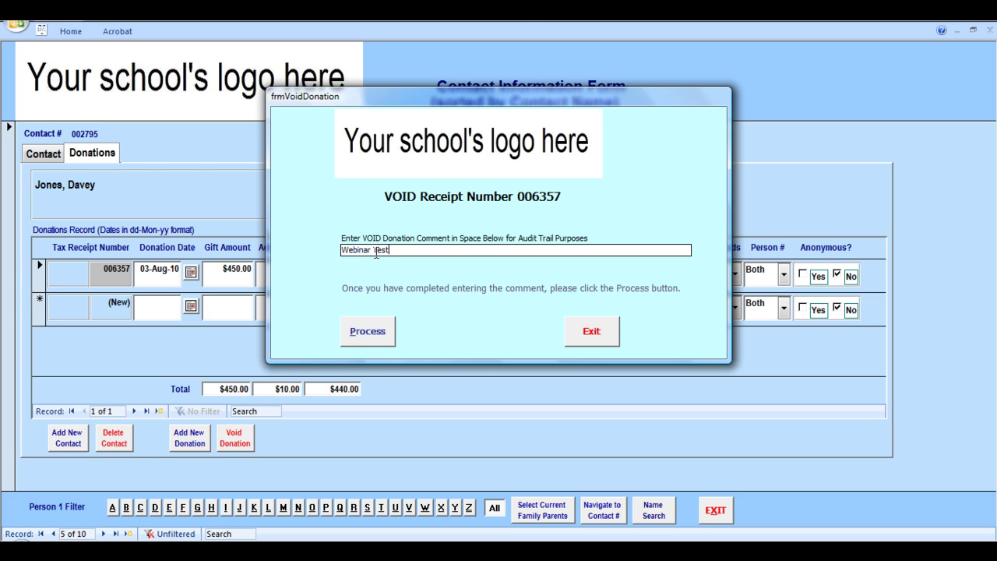
pyautogui.click(361, 333)
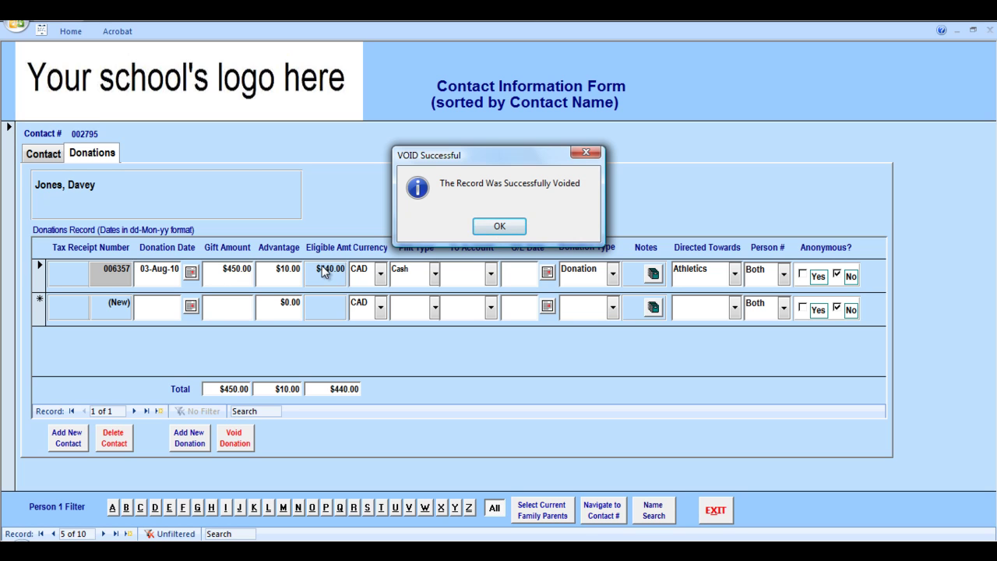
pyautogui.click(498, 227)
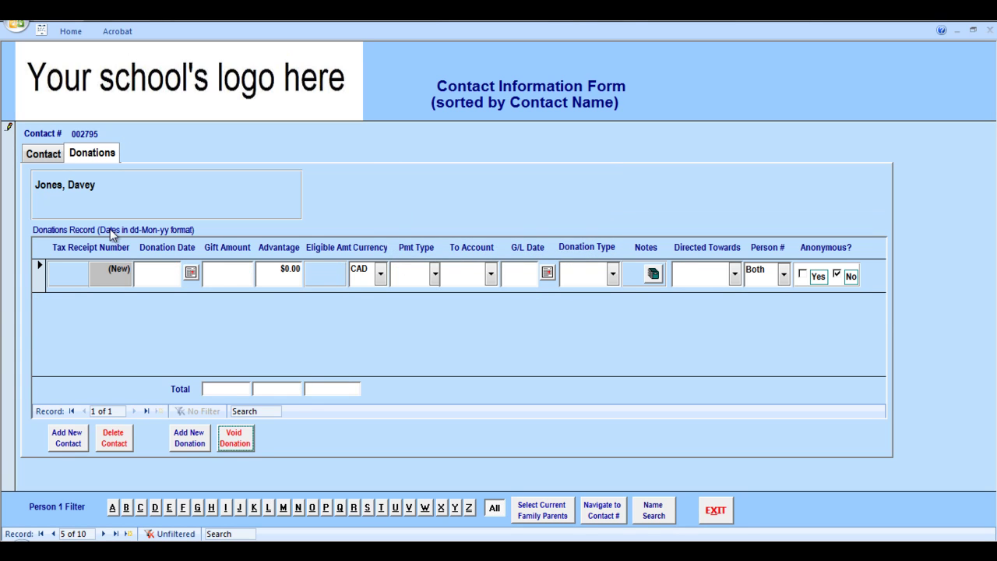
# - Close the contact form and view the Voided Donations Records
pyautogui.click(720, 517)
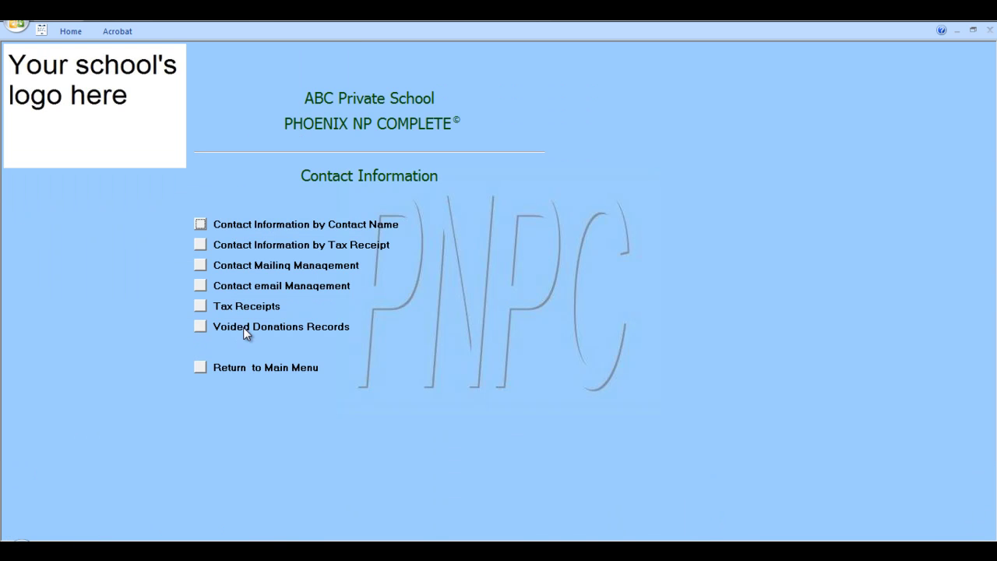
pyautogui.click(201, 326)
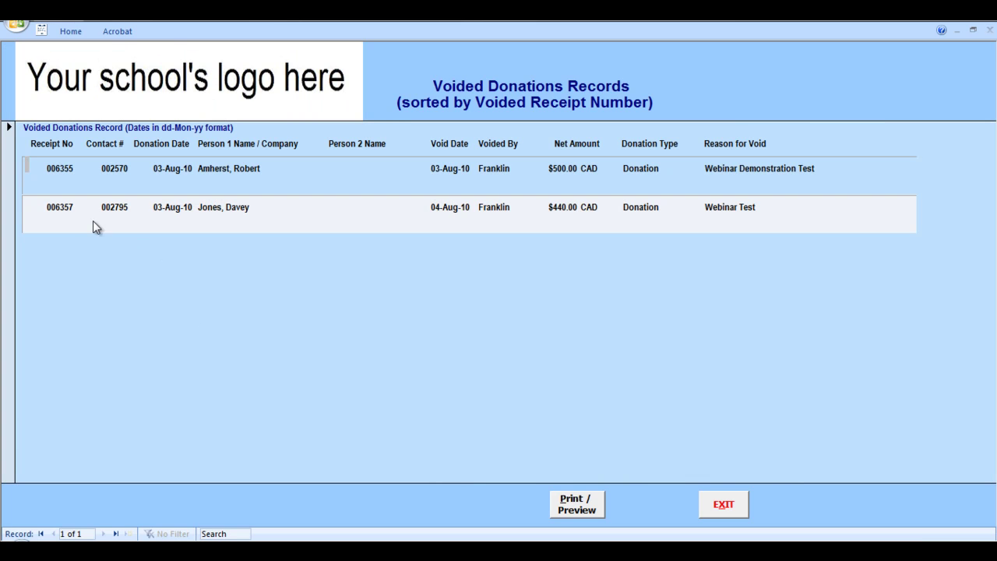